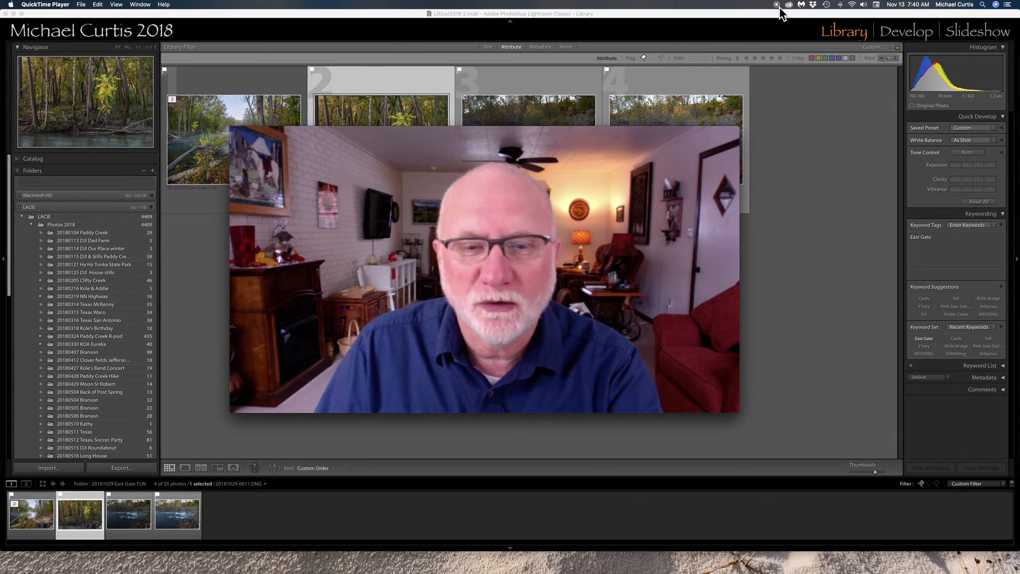
# Close the Movie Recording window and compare the two river rapids photos 20181029-0013.JPG and 20181029-0014.JPG in Lightroom's enlarged view
pyautogui.moveTo(242, 139)
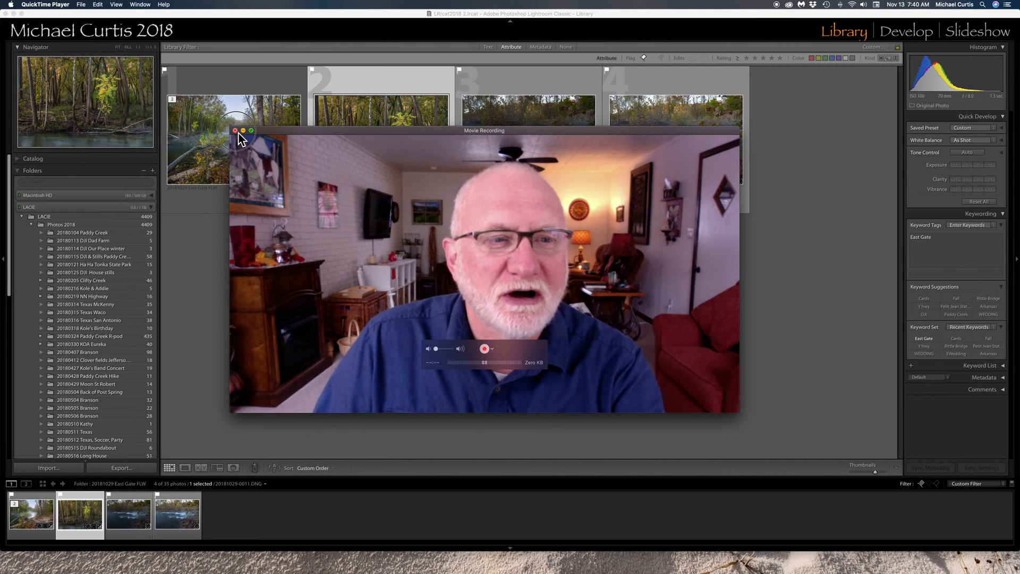
pyautogui.click(235, 130)
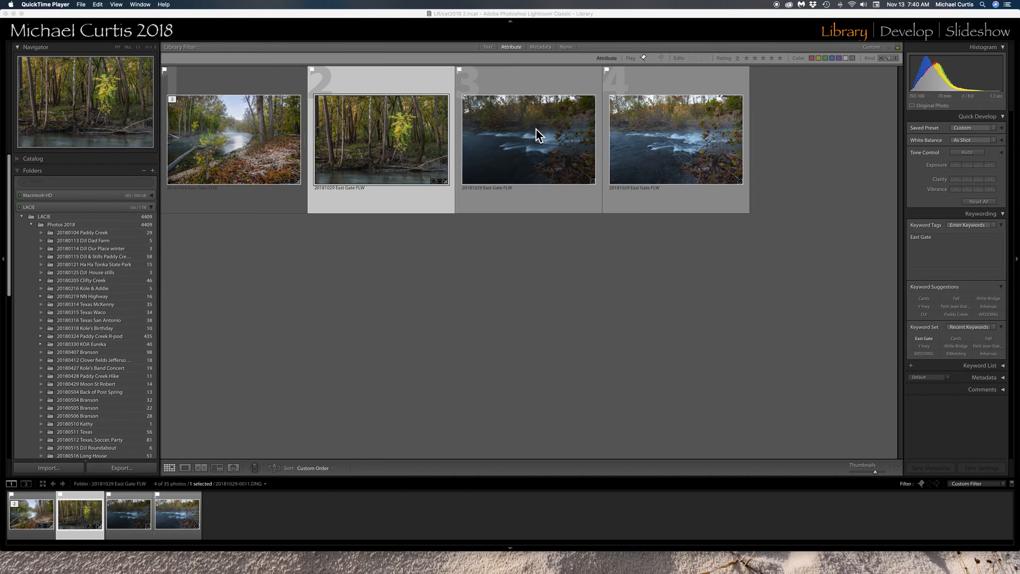
pyautogui.doubleClick(511, 119)
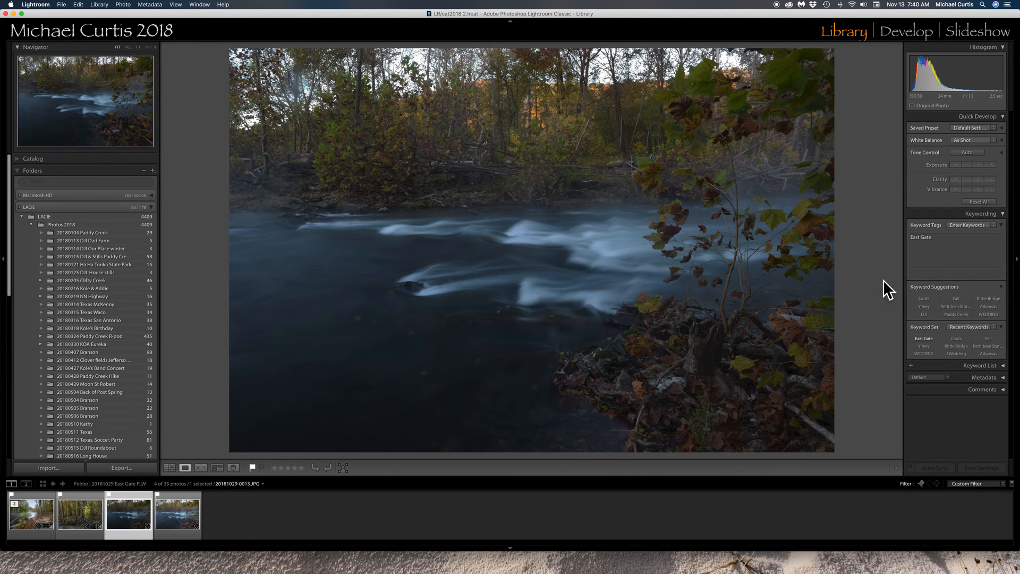
pyautogui.click(188, 522)
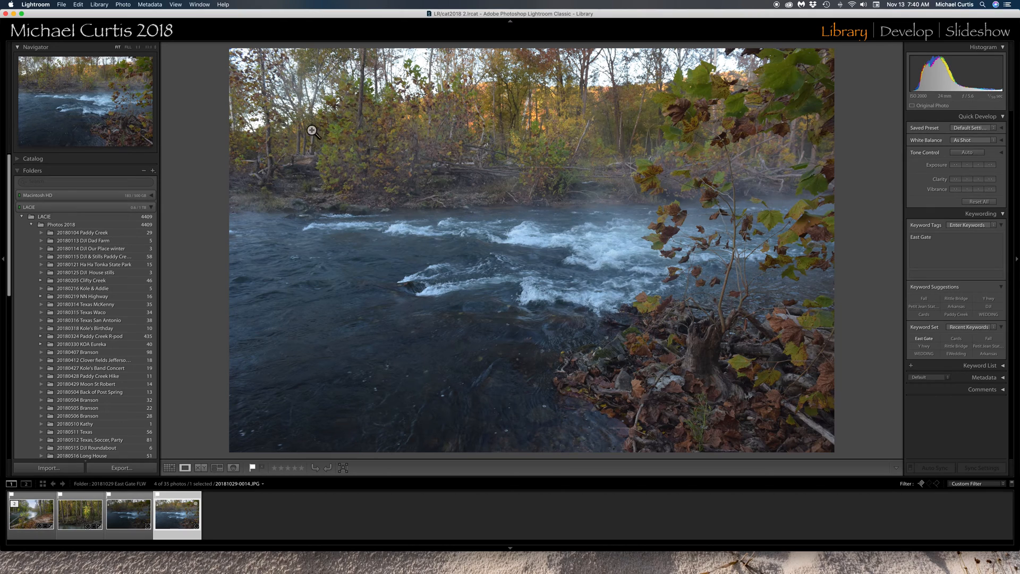
pyautogui.click(128, 518)
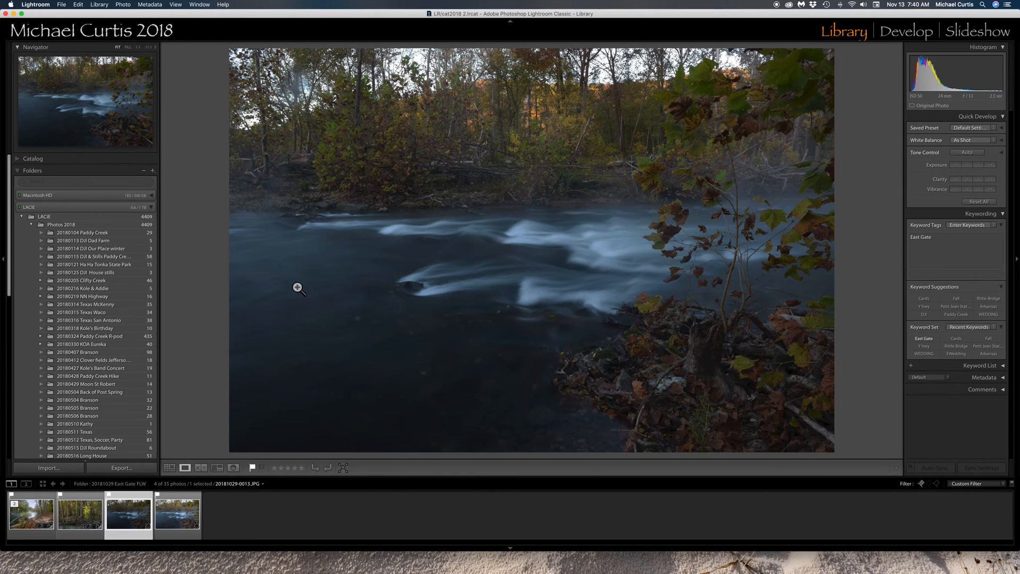
# View the misty riverbank photo 20181029-0003.JPG enlarged and return to the thumbnail grid
pyautogui.rightClick(38, 515)
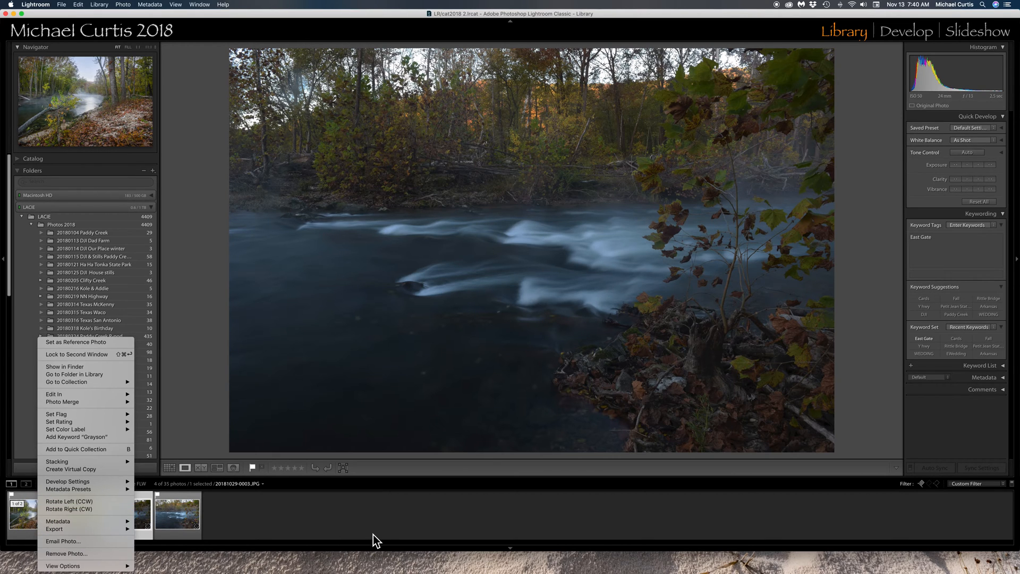
pyautogui.click(372, 534)
pyautogui.click(36, 523)
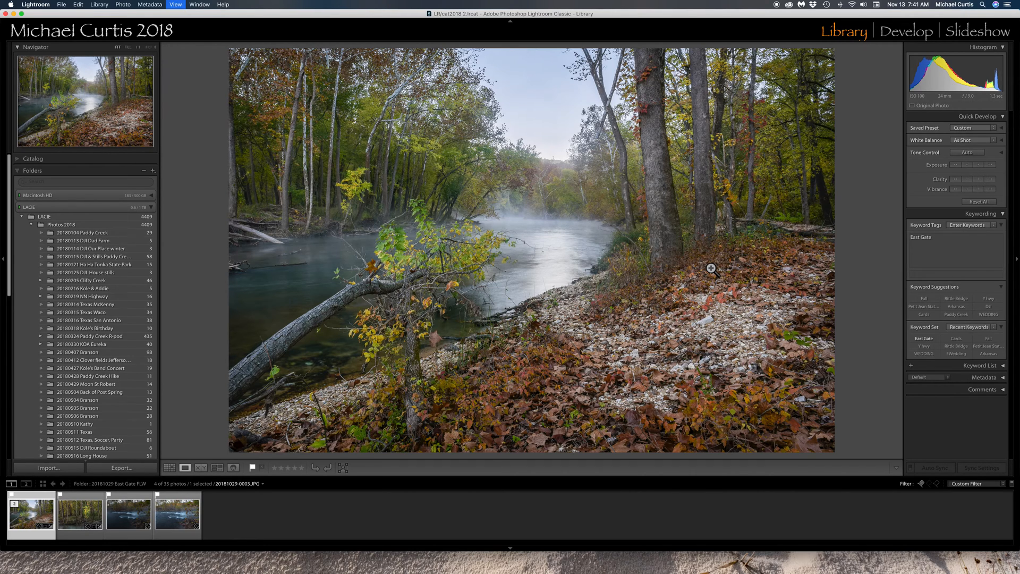
pyautogui.press('g')
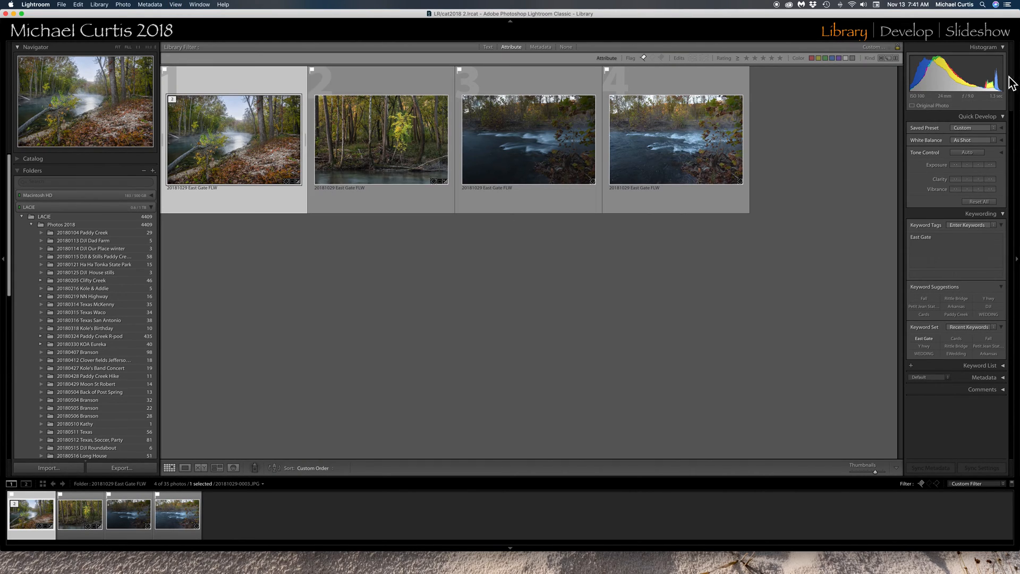
# Bring the misty riverbank photo into the Develop module and reset all its Tone and Presence adjustments
pyautogui.click(926, 38)
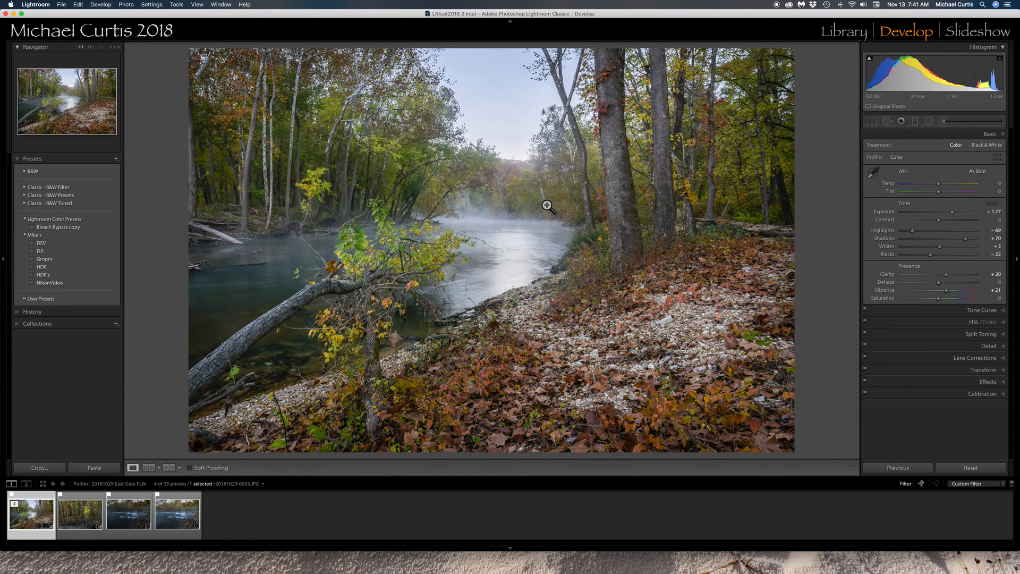
pyautogui.press('\\')
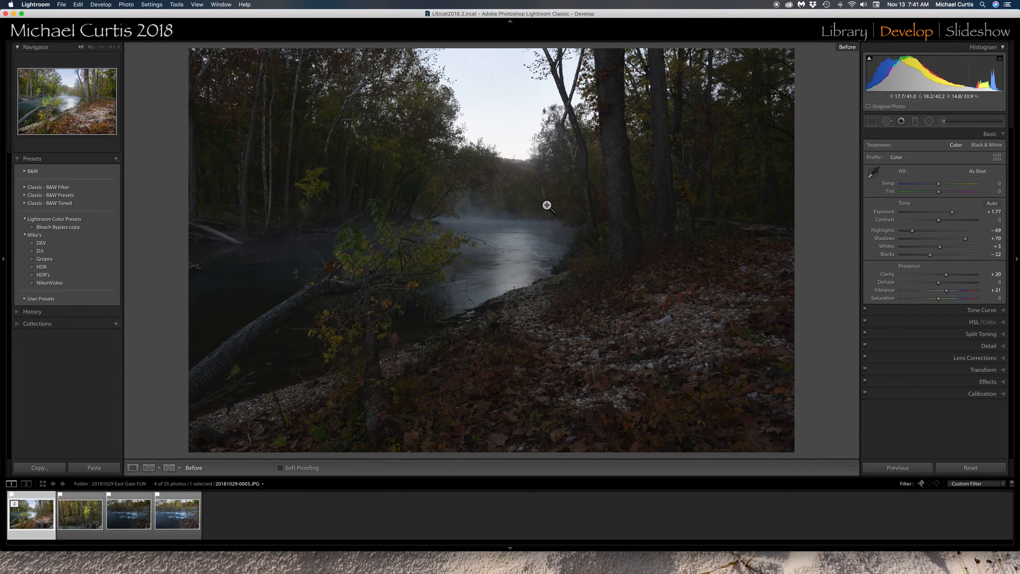
pyautogui.doubleClick(906, 205)
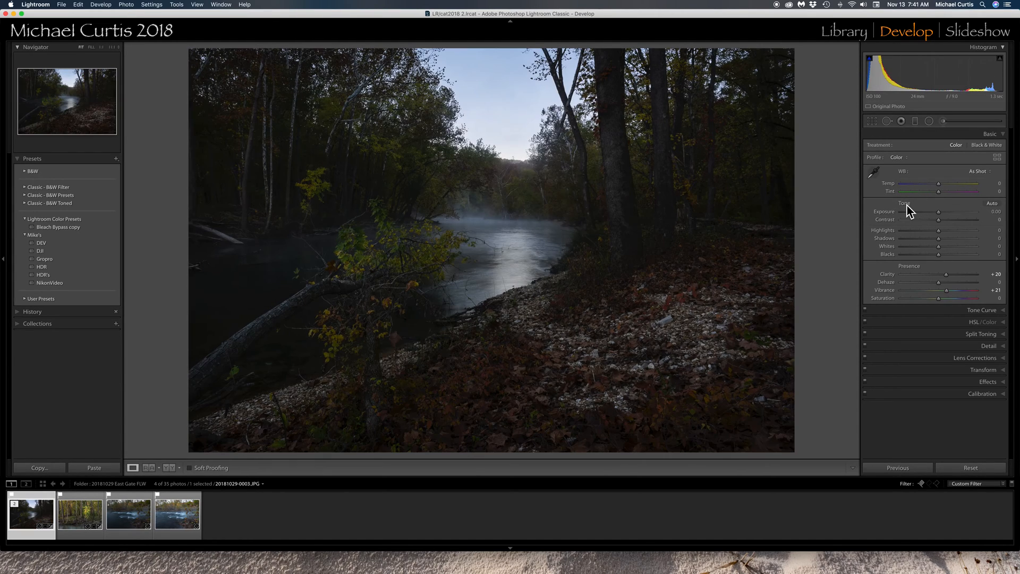
pyautogui.doubleClick(909, 267)
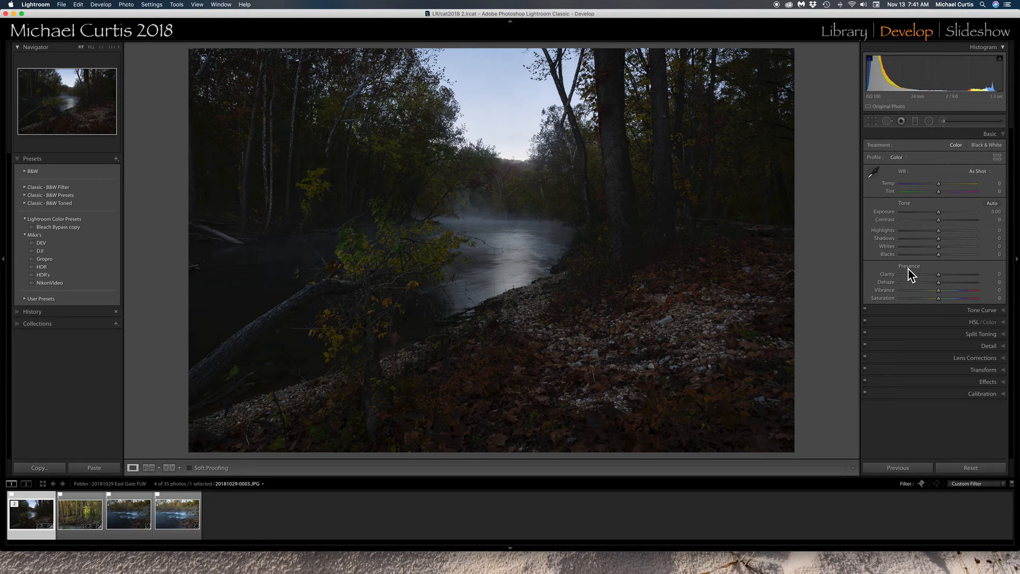
# Reset the photo's sharpening and turn off Remove Chromatic Aberration and Enable Profile Corrections
pyautogui.click(1002, 348)
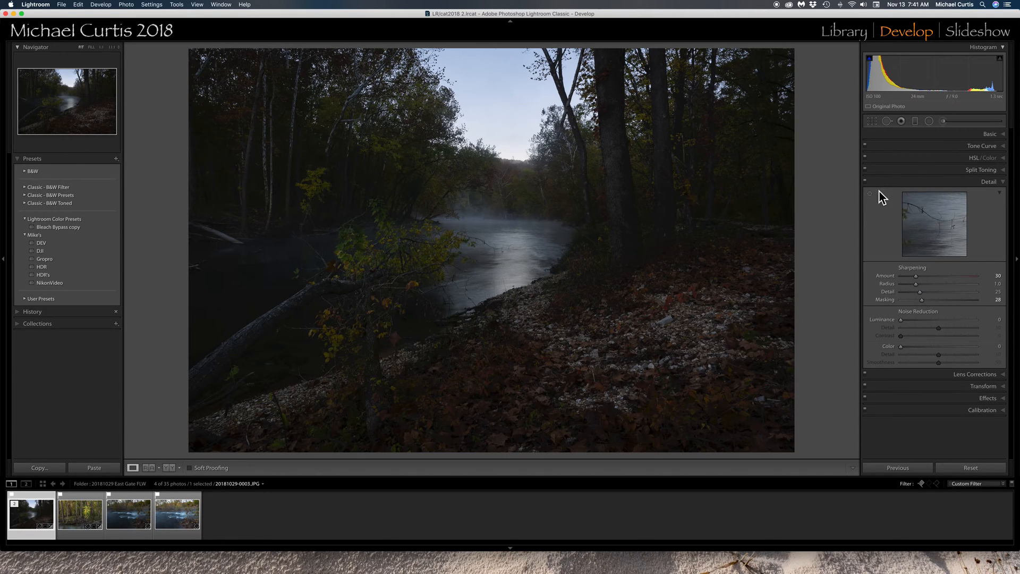
pyautogui.doubleClick(917, 269)
pyautogui.click(982, 375)
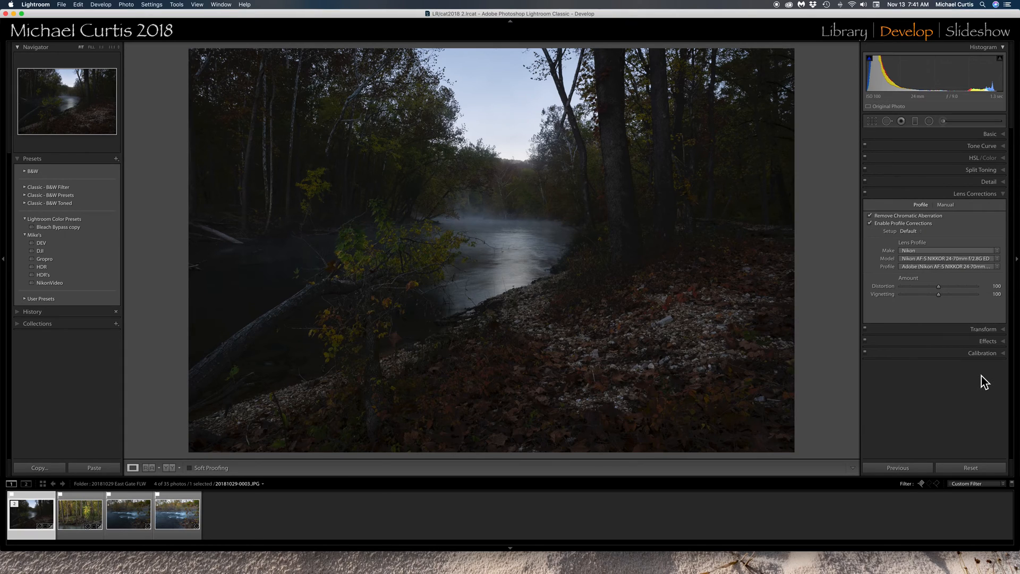
pyautogui.click(870, 216)
pyautogui.click(871, 224)
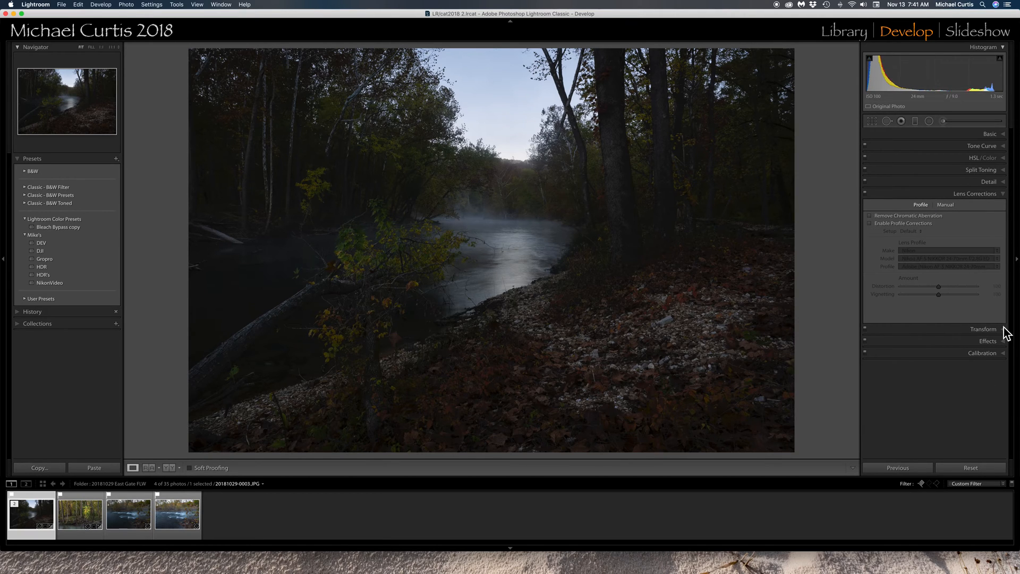
# Reset the photo's Post-Crop Vignetting effect to its defaults
pyautogui.click(997, 343)
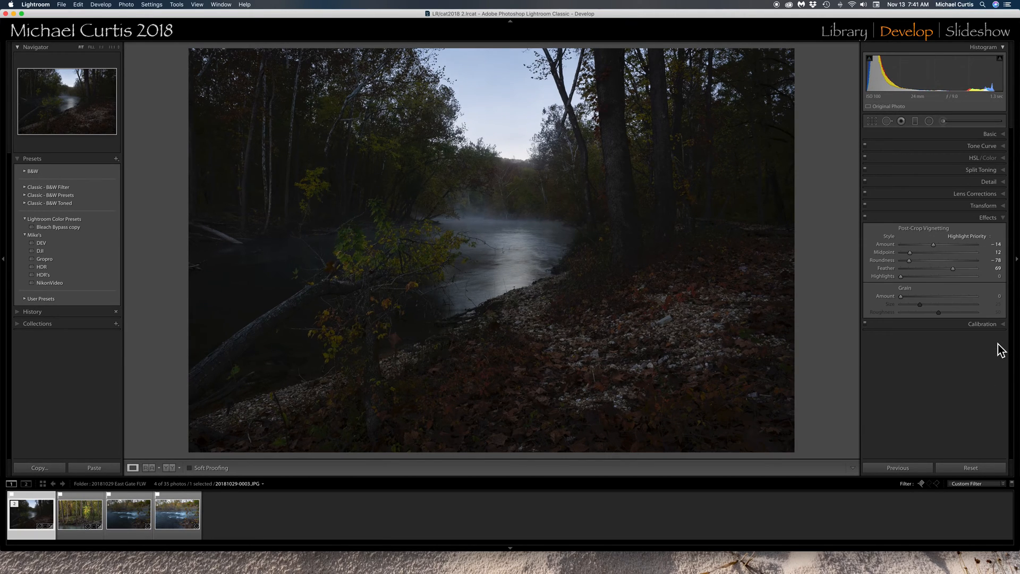
pyautogui.click(968, 240)
pyautogui.click(967, 238)
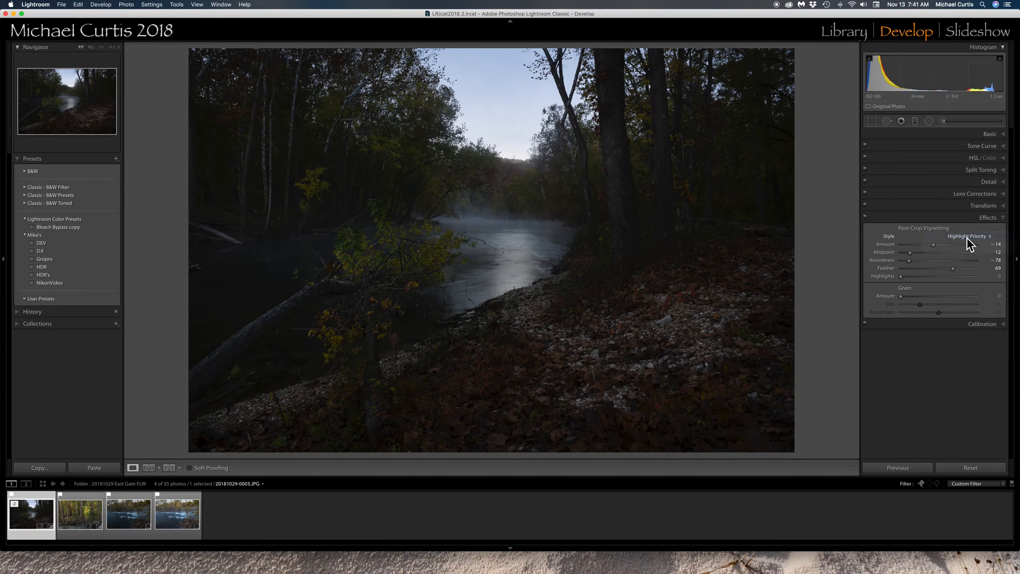
pyautogui.doubleClick(923, 230)
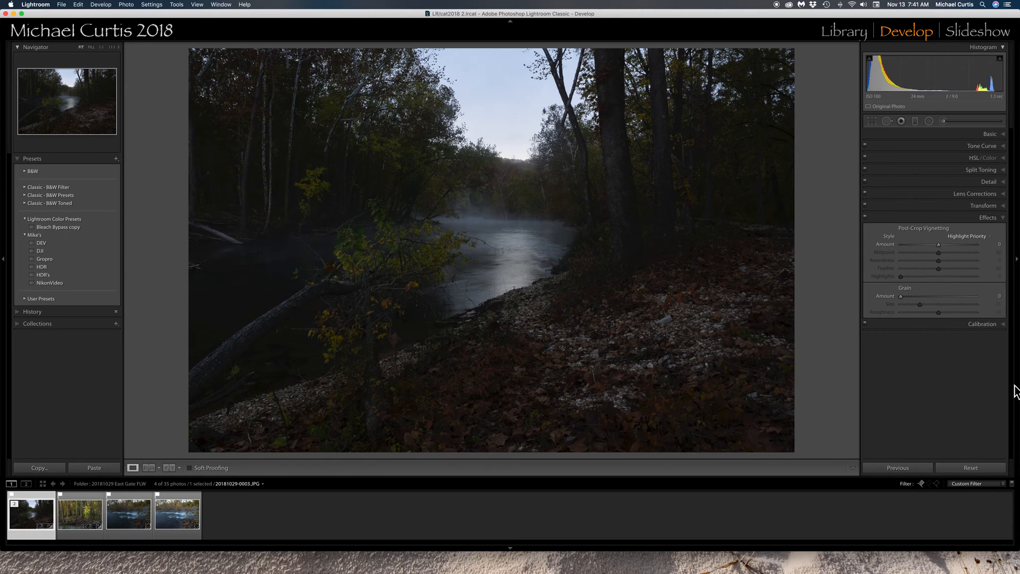
# Adjust the photo's tone with Highlights at -69, Shadows at +70 and Exposure at +1.35
pyautogui.click(999, 134)
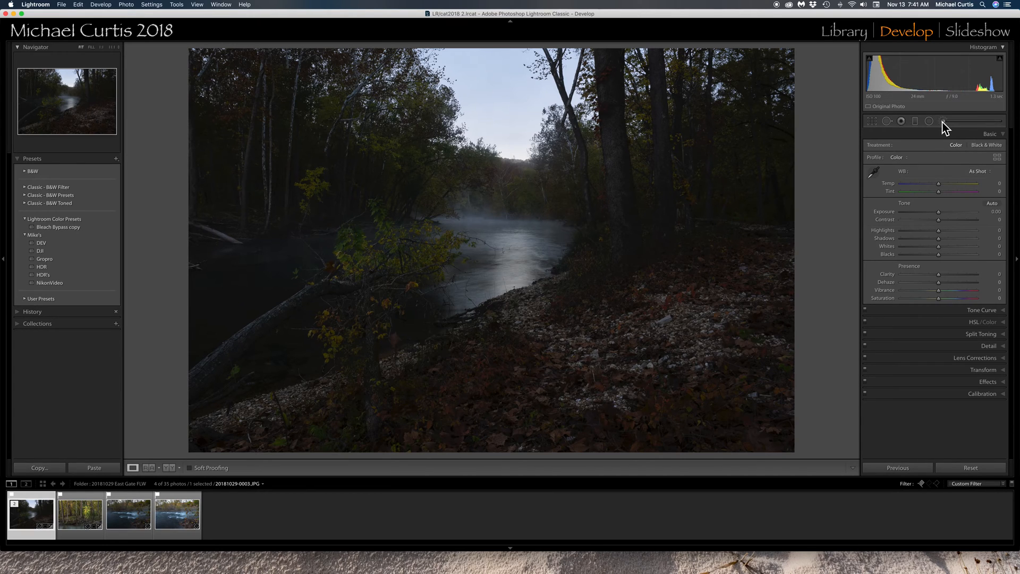
pyautogui.click(915, 231)
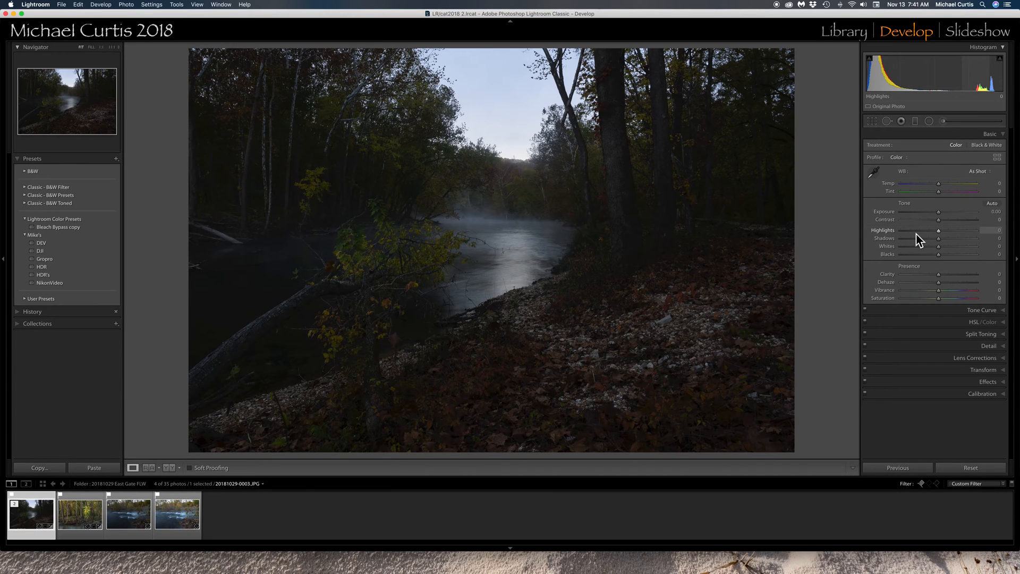
pyautogui.moveTo(916, 234); pyautogui.dragTo(969, 241)
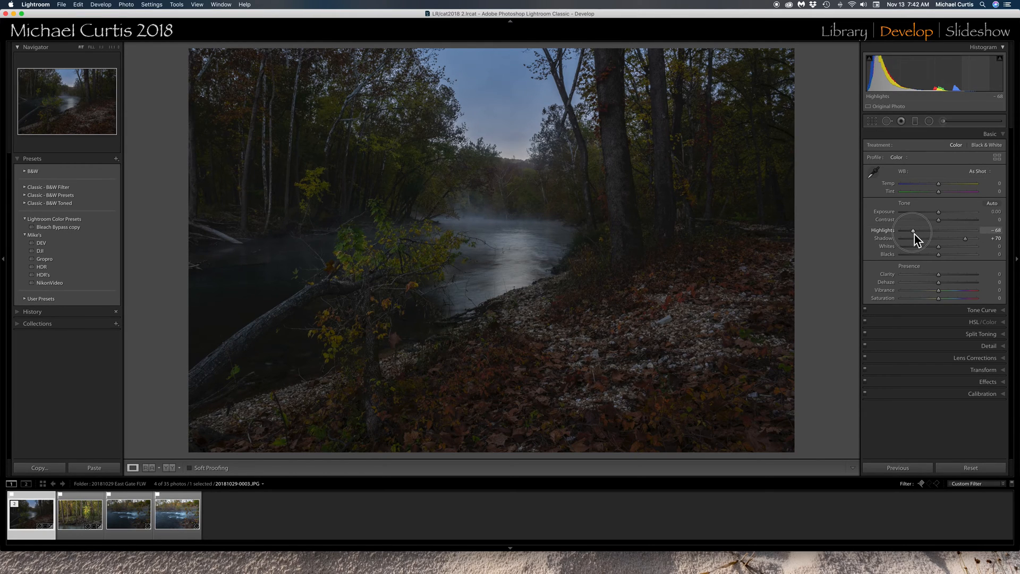
pyautogui.moveTo(914, 234); pyautogui.dragTo(914, 234)
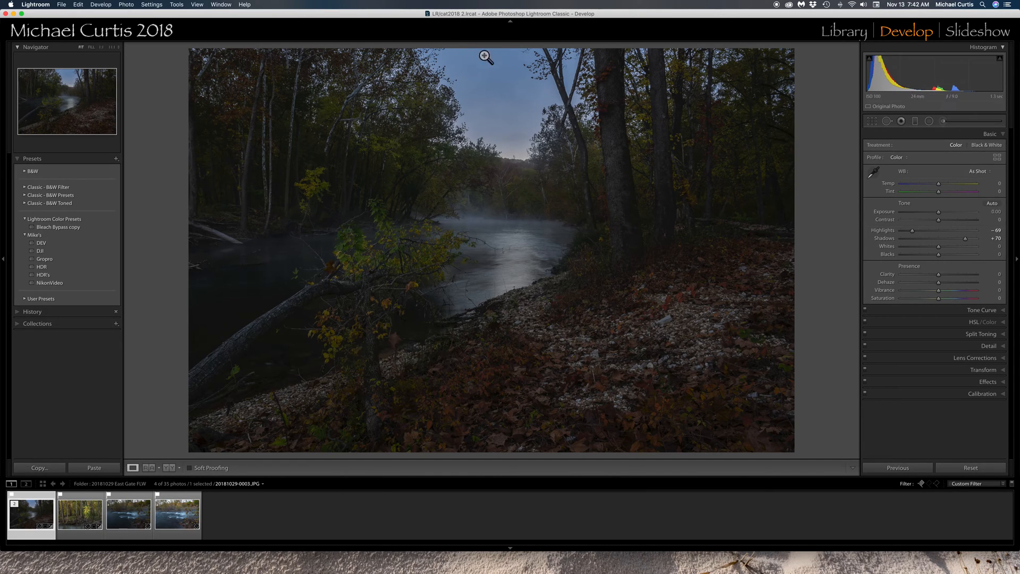
pyautogui.moveTo(930, 69)
pyautogui.mouseDown()
pyautogui.moveTo(938, 72)
pyautogui.moveTo(928, 74)
pyautogui.mouseUp()
pyautogui.moveTo(947, 212); pyautogui.dragTo(951, 212)
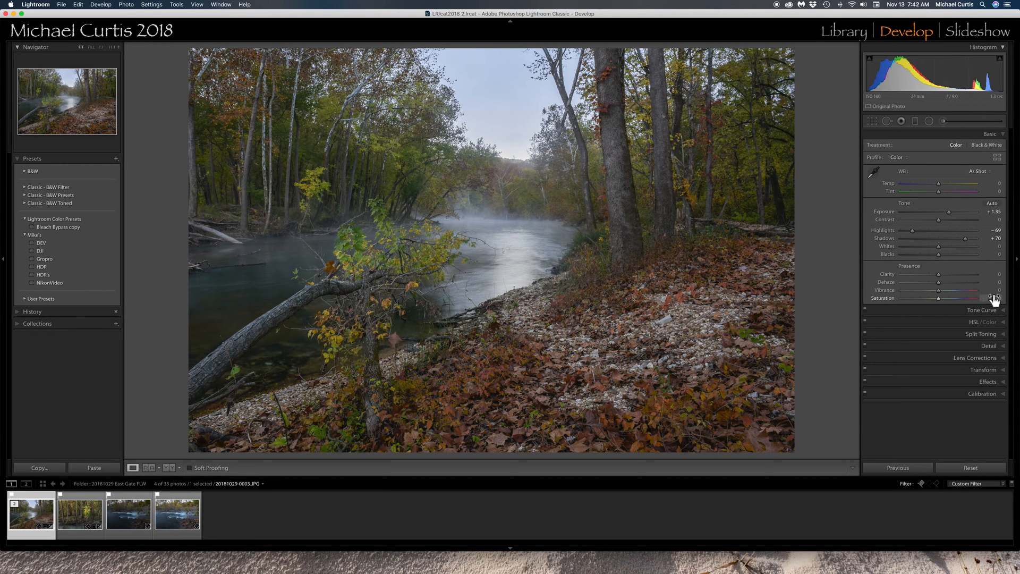
# Set the photo's Clarity to +21 and raise its Vibrance moderately
pyautogui.moveTo(941, 276); pyautogui.dragTo(951, 277)
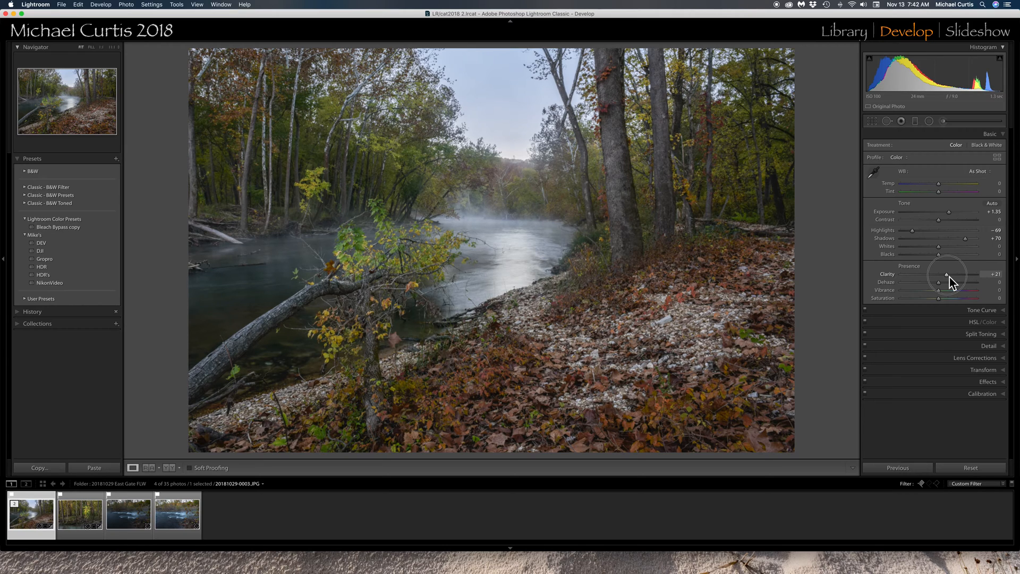
pyautogui.click(940, 293)
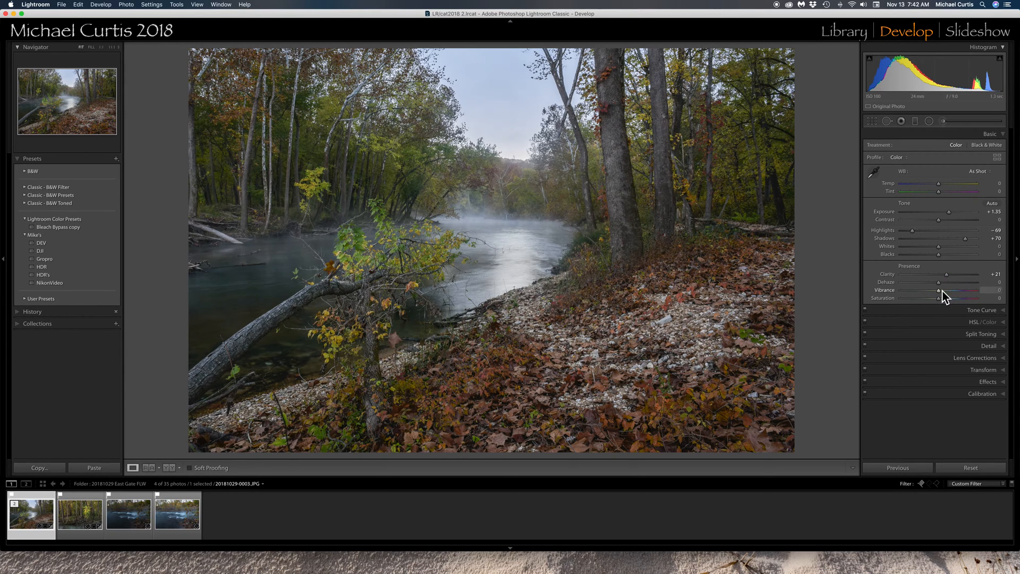
pyautogui.moveTo(940, 293); pyautogui.dragTo(948, 291)
# Enable Remove Chromatic Aberration and Profile Corrections for the photo, and look through the available lens makes without changing Nikon
pyautogui.click(994, 359)
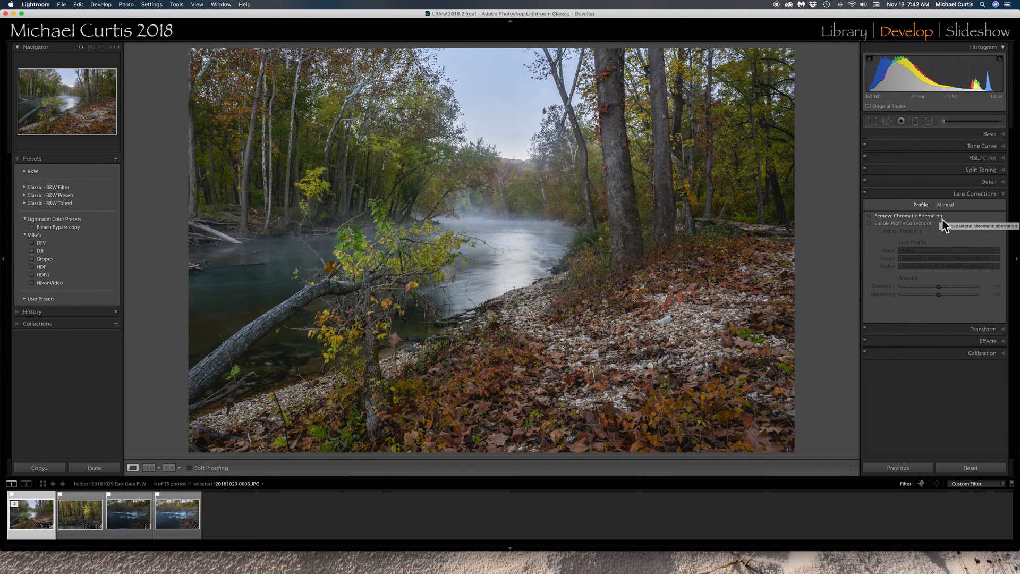
pyautogui.click(869, 215)
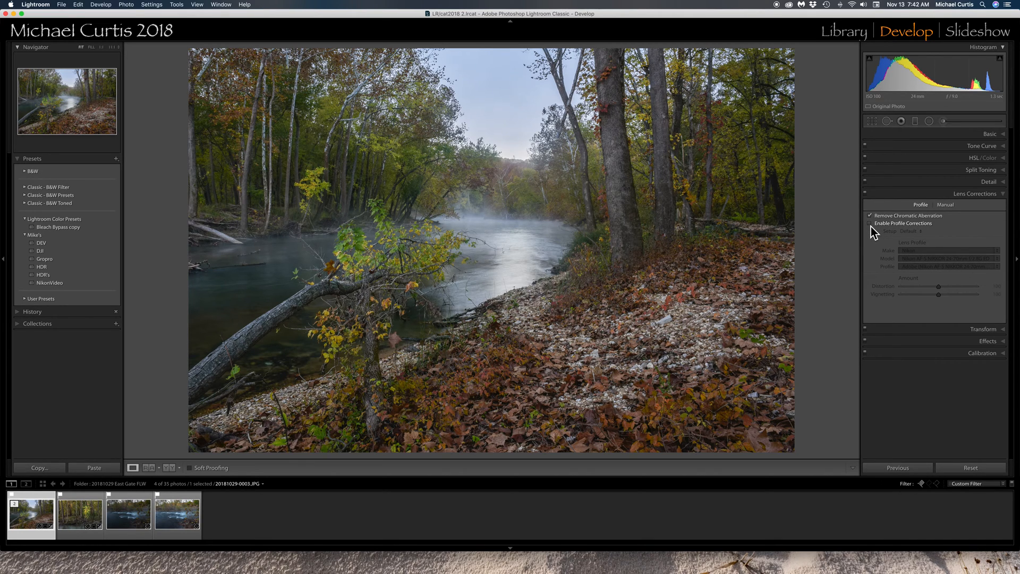
pyautogui.click(871, 224)
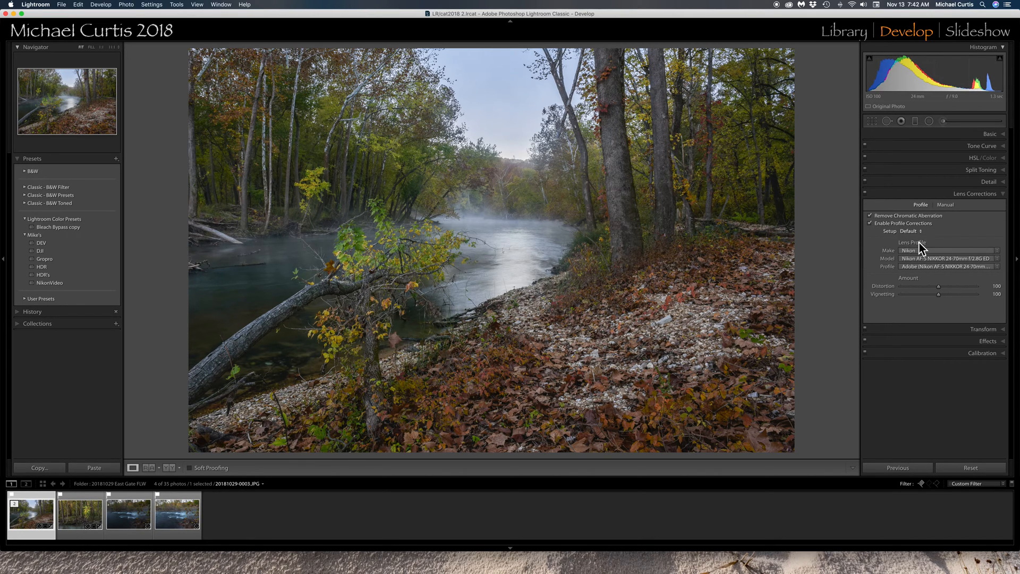
pyautogui.click(997, 251)
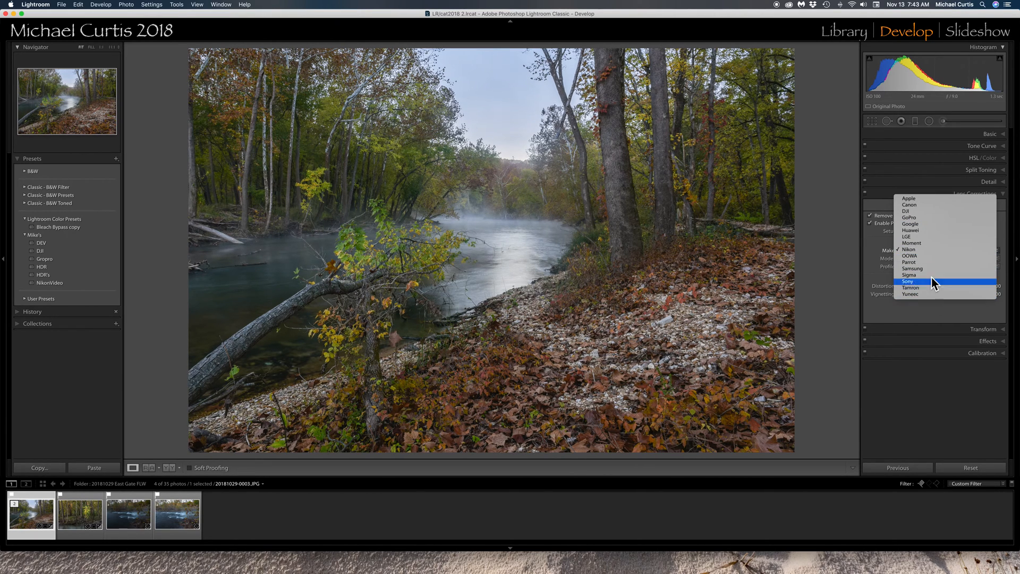
pyautogui.click(936, 400)
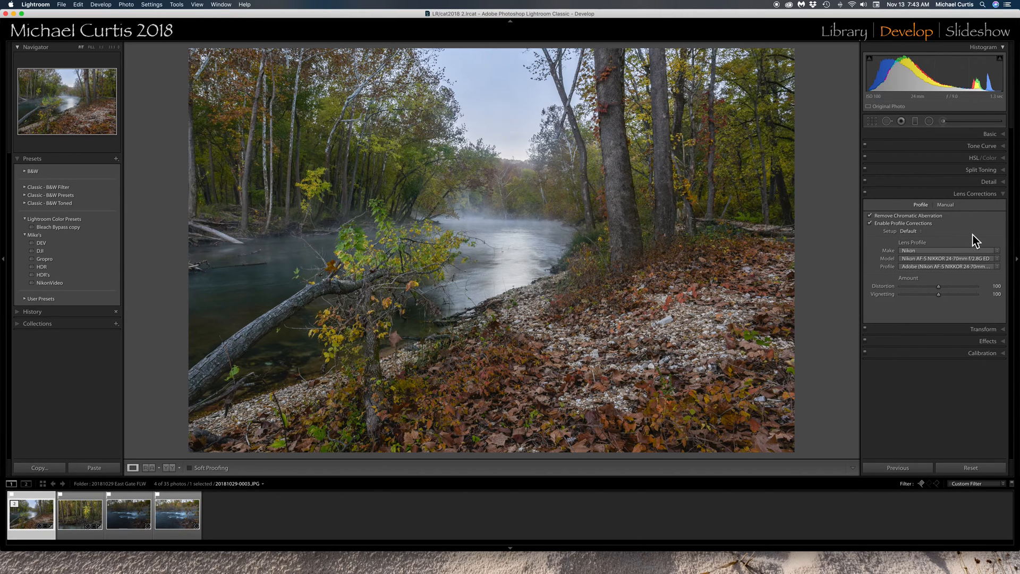
# Set the sharpening Amount to 31 and Masking to about 39, using the black-and-white mask preview to judge the edges
pyautogui.click(987, 183)
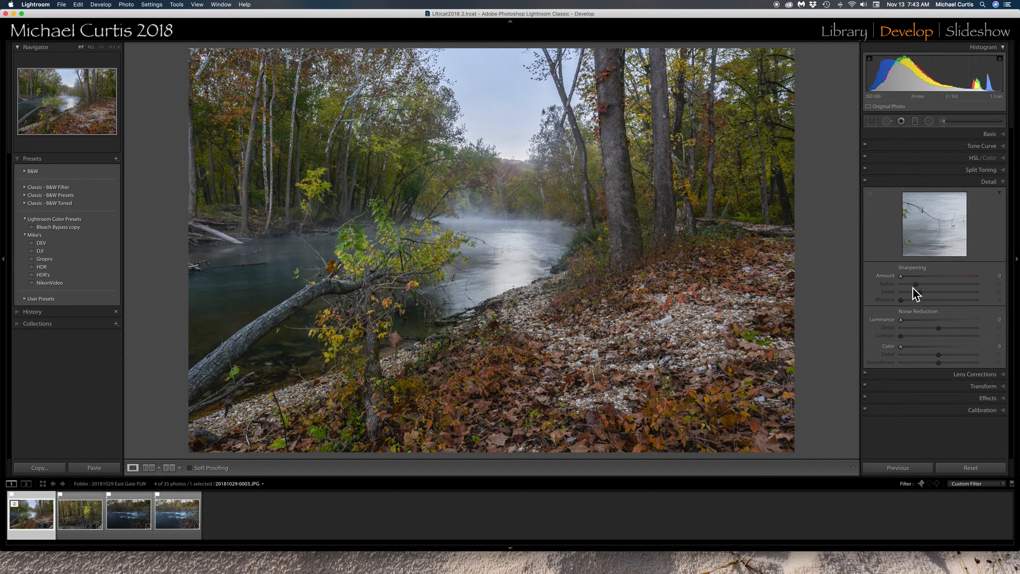
pyautogui.moveTo(918, 280); pyautogui.dragTo(918, 279)
pyautogui.press('alt')
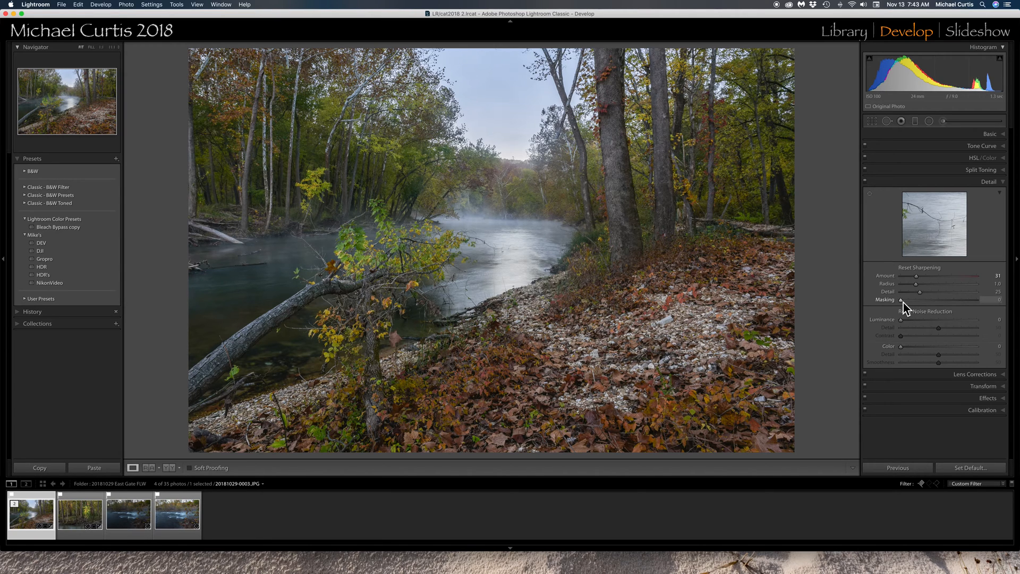
pyautogui.rightClick(903, 307)
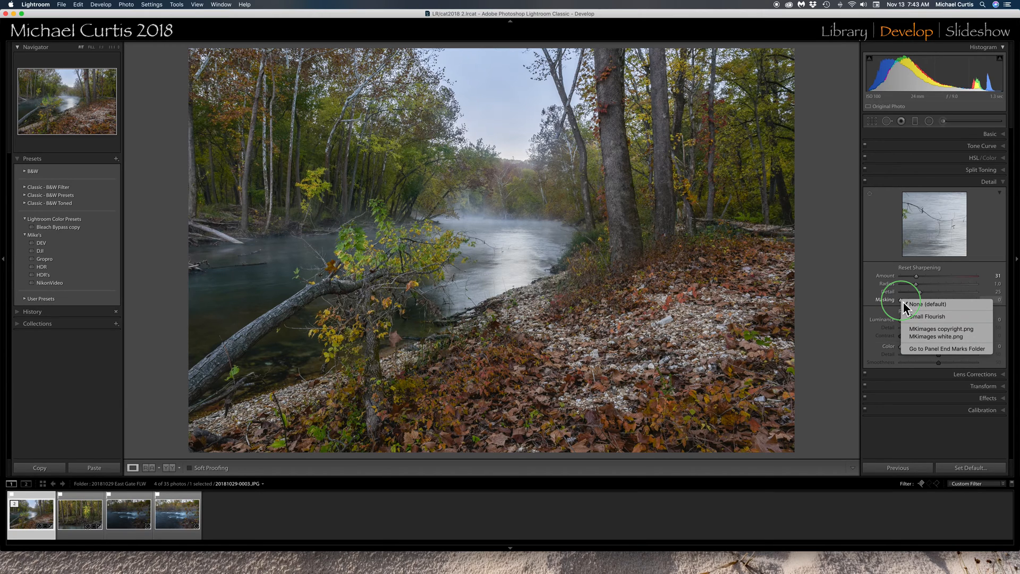
pyautogui.click(914, 274)
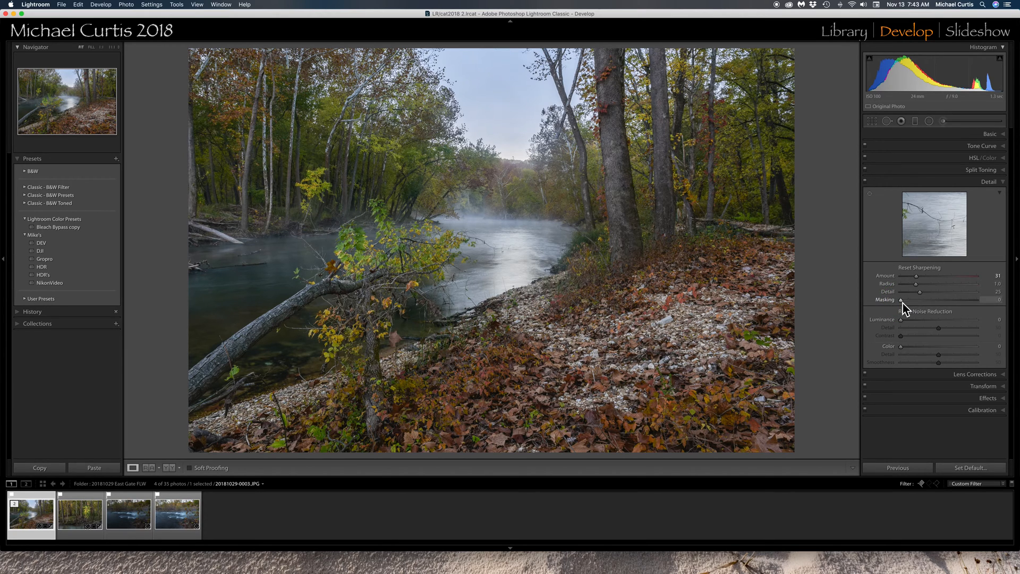
pyautogui.keyDown('alt'); pyautogui.click(902, 302); pyautogui.keyUp('alt')
pyautogui.moveTo(902, 303); pyautogui.dragTo(931, 301)
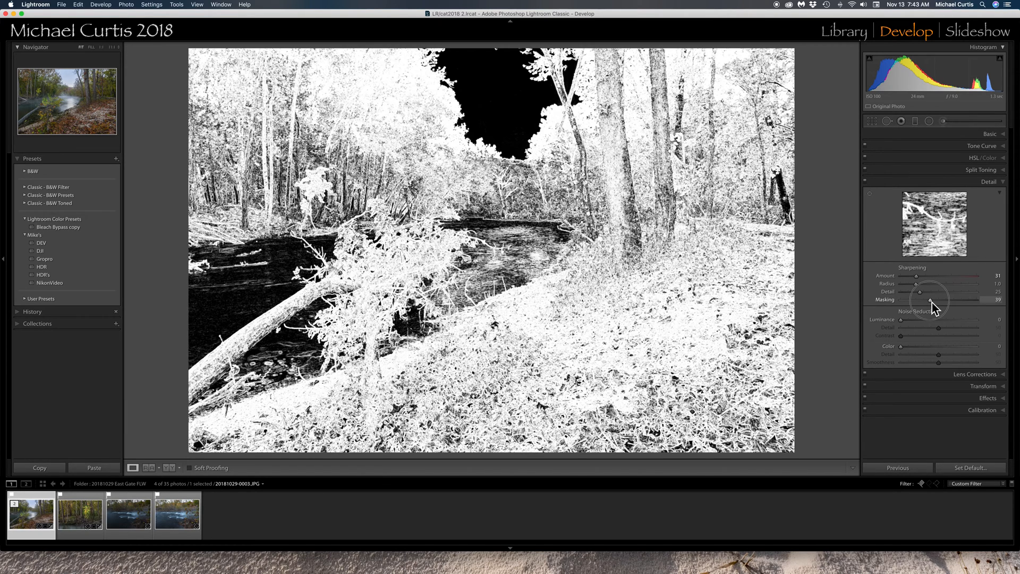
# Settle the sharpening Masking at 39, and set Whites to +30 and Blacks to -14 using the clipping previews
pyautogui.moveTo(932, 302); pyautogui.dragTo(932, 302)
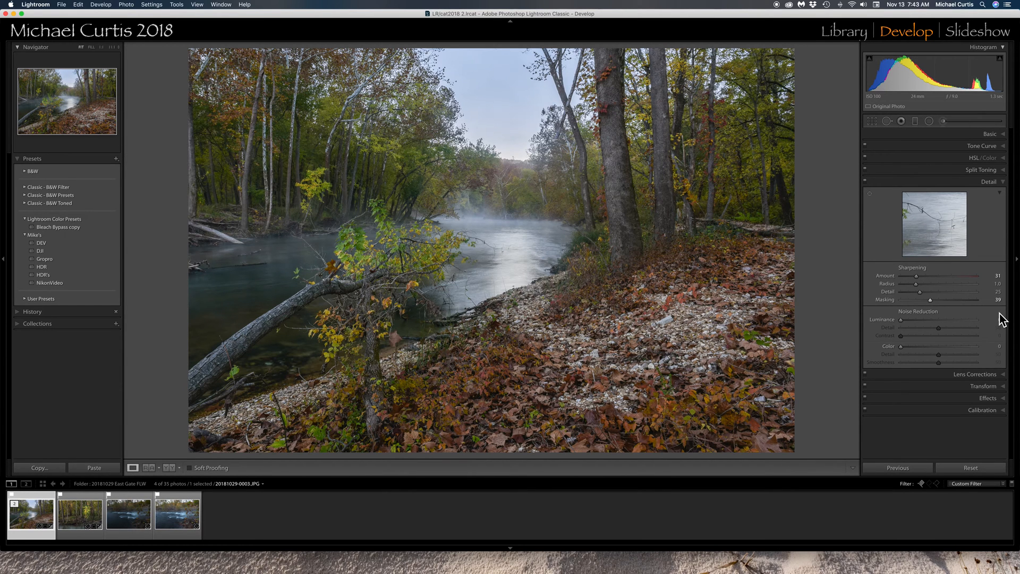
pyautogui.click(991, 134)
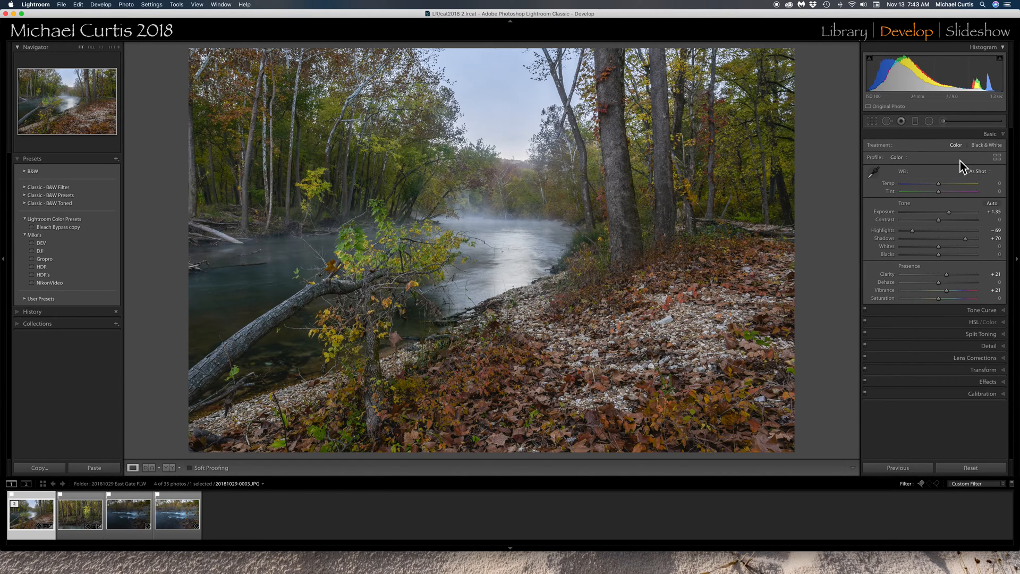
pyautogui.press('alt')
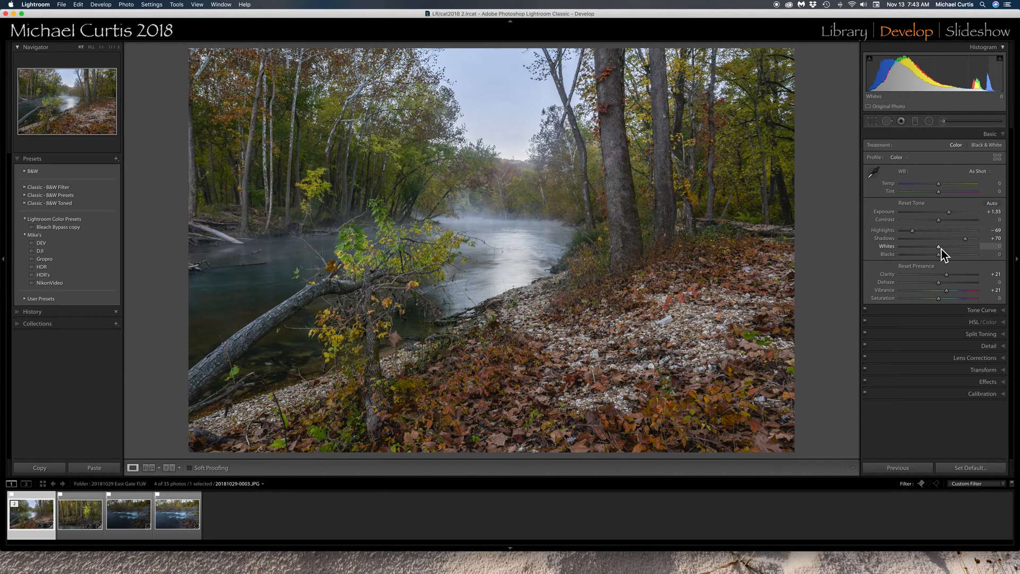
pyautogui.moveTo(941, 248); pyautogui.dragTo(945, 249)
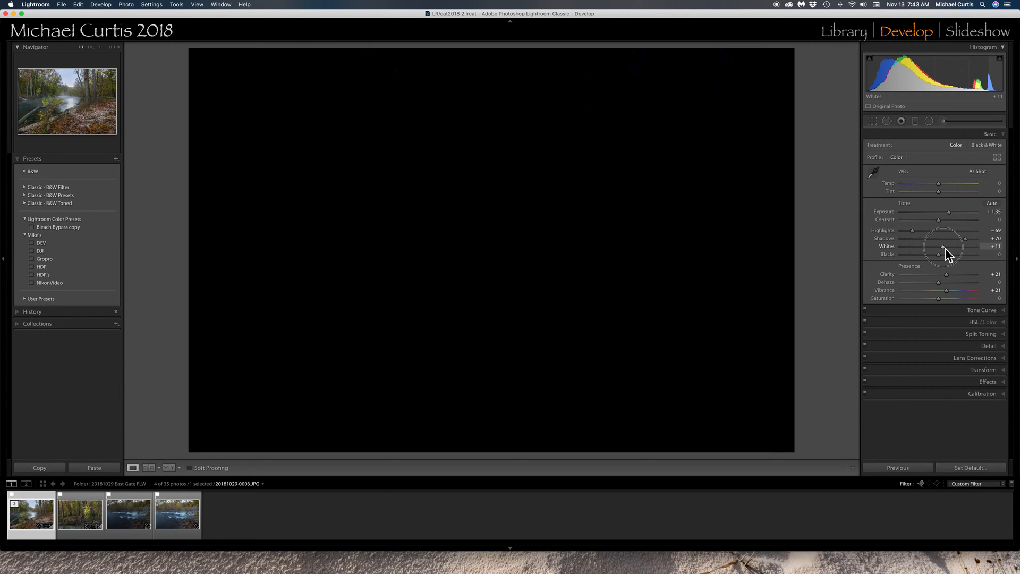
pyautogui.moveTo(945, 248); pyautogui.dragTo(954, 249)
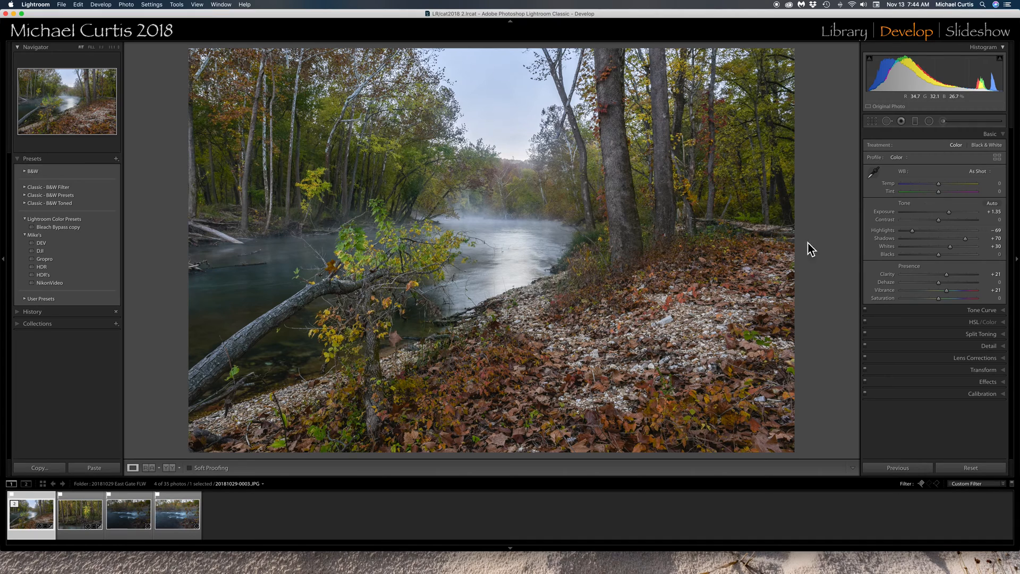
pyautogui.keyDown('alt'); pyautogui.click(940, 257); pyautogui.keyUp('alt')
pyautogui.moveTo(938, 257); pyautogui.dragTo(933, 257)
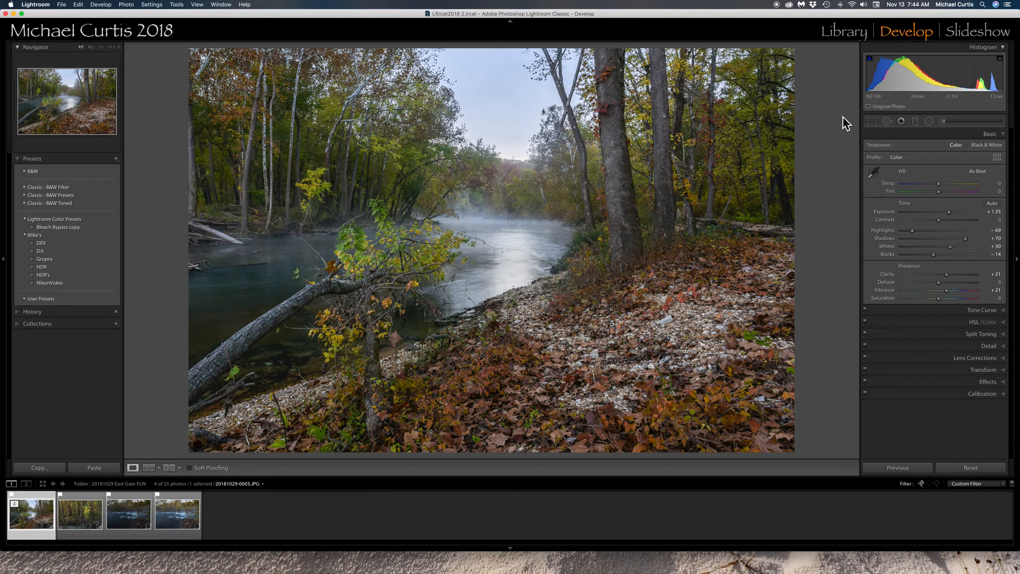
# Straighten the photo by -1.59 degrees, tighten the crop slightly at the original aspect ratio, and apply it
pyautogui.click(872, 122)
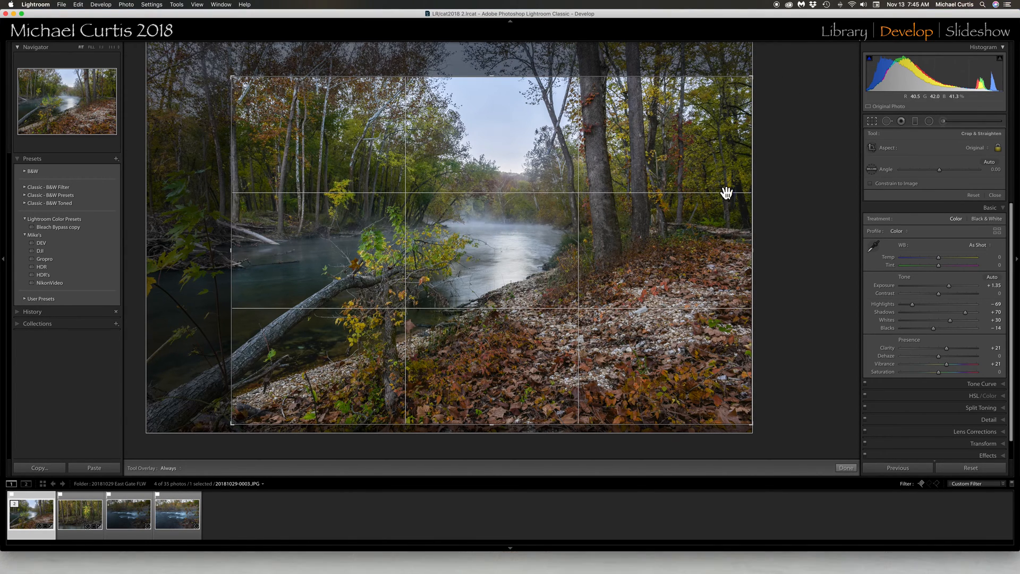
pyautogui.moveTo(782, 79); pyautogui.dragTo(778, 67)
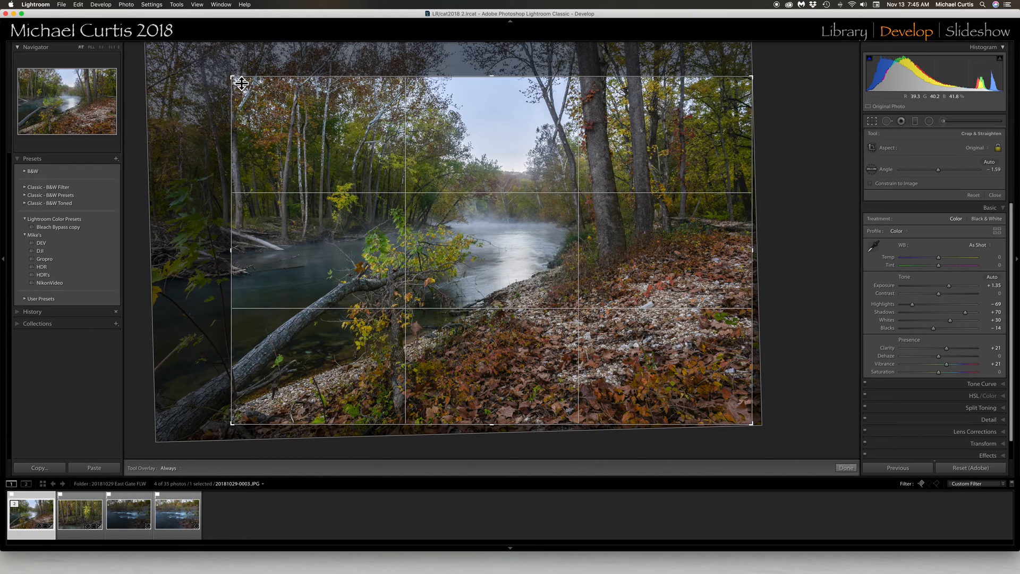
pyautogui.moveTo(235, 79); pyautogui.dragTo(238, 83)
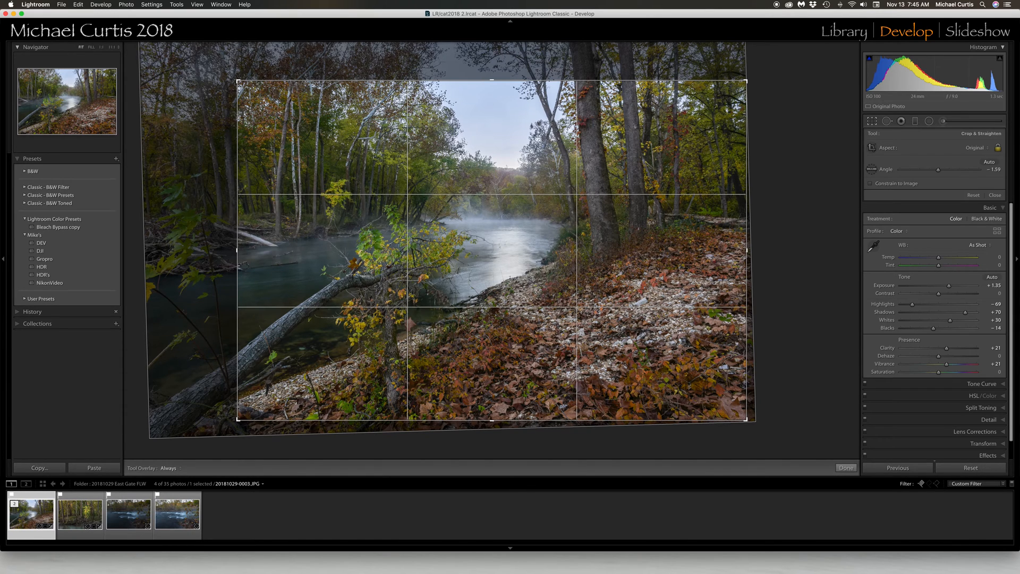
pyautogui.click(290, 162)
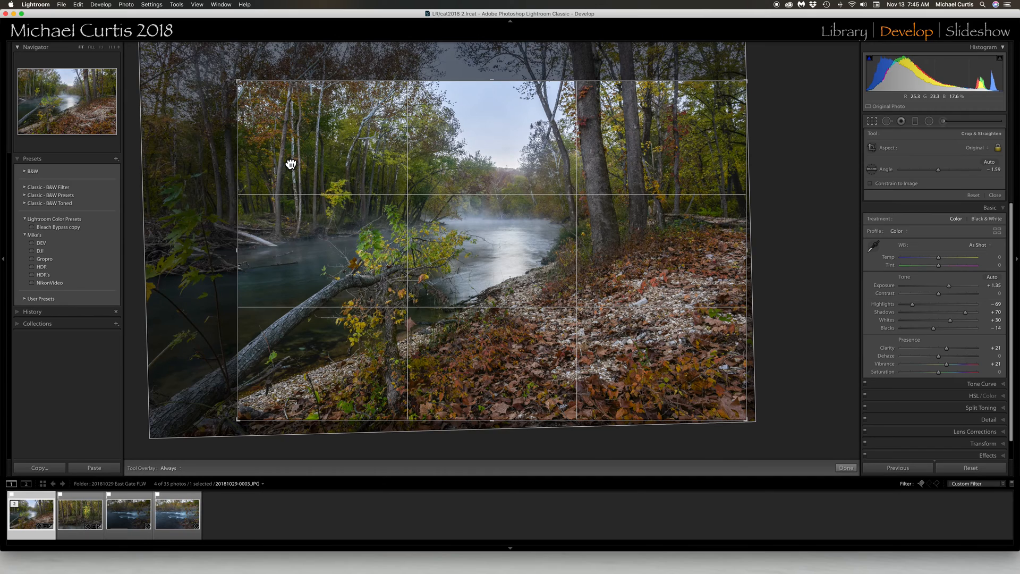
pyautogui.doubleClick(290, 163)
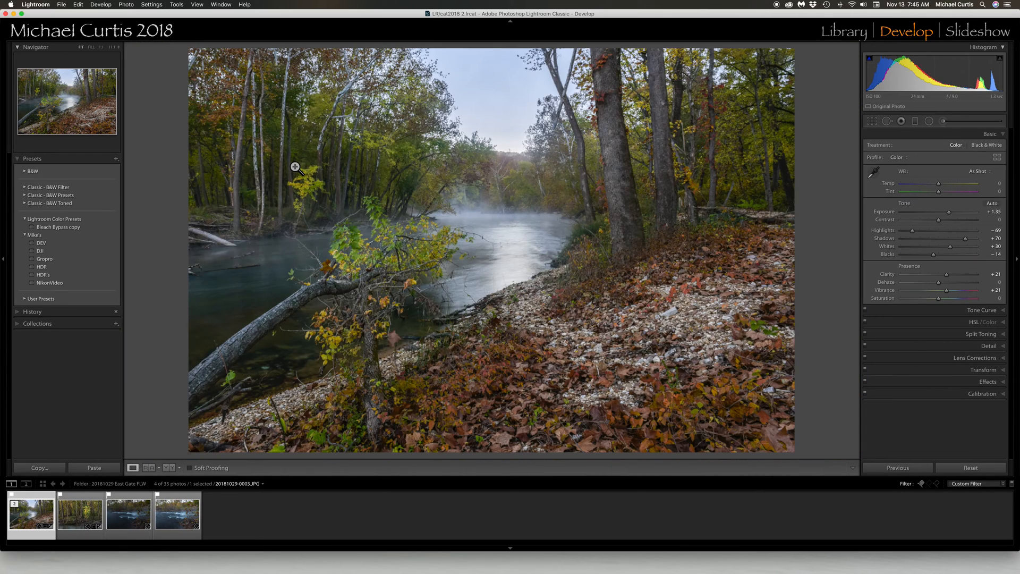
# Delete the existing graduated filter over the sky to judge its effect, and undo the deletion
pyautogui.click(918, 125)
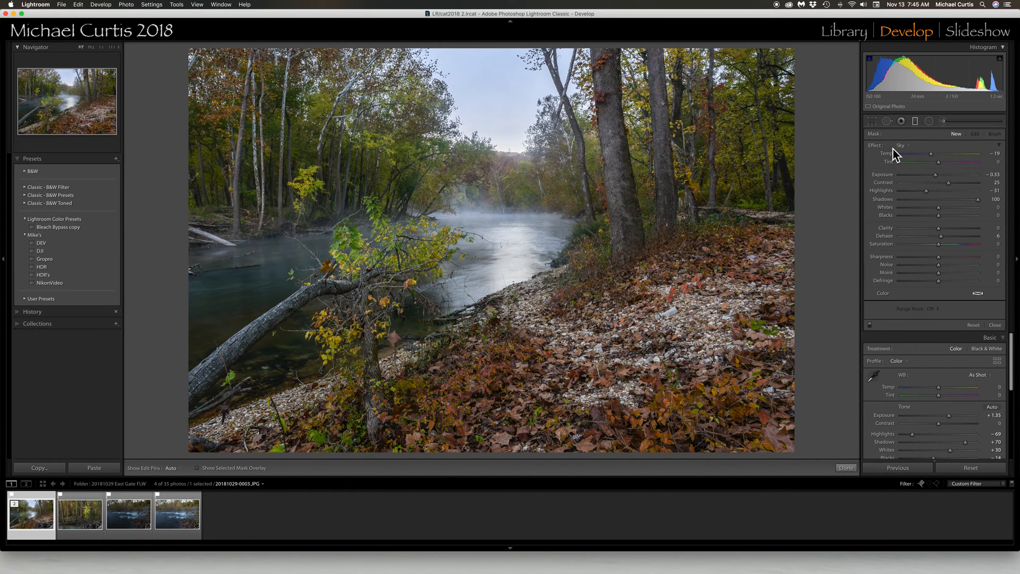
pyautogui.click(507, 156)
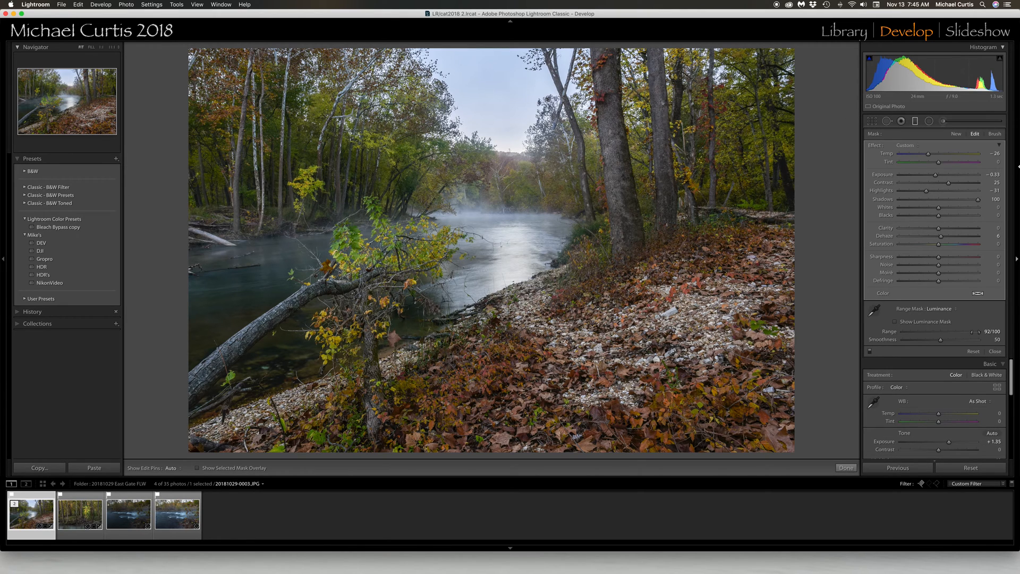
pyautogui.press('Delete')
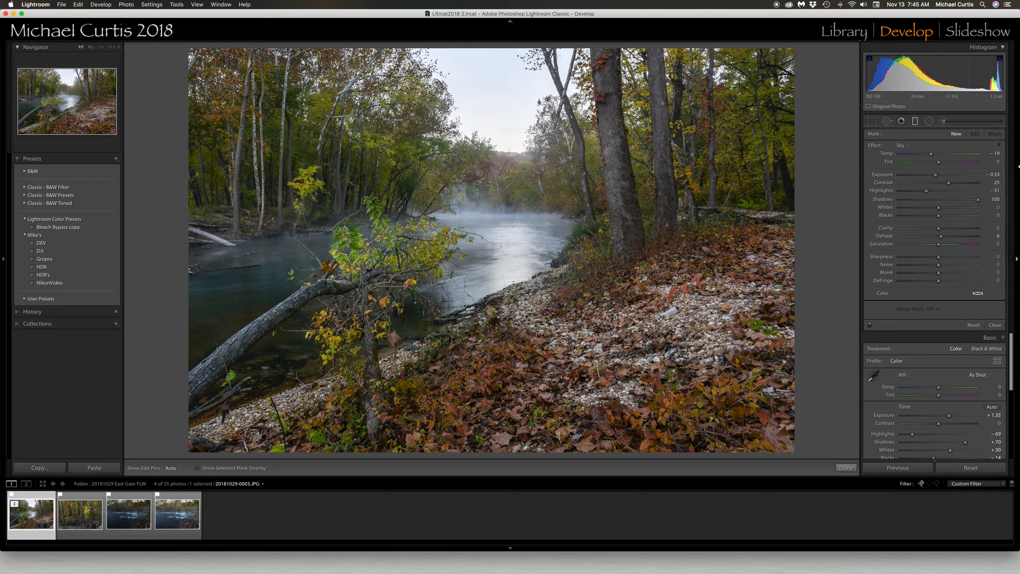
pyautogui.press('super+z')
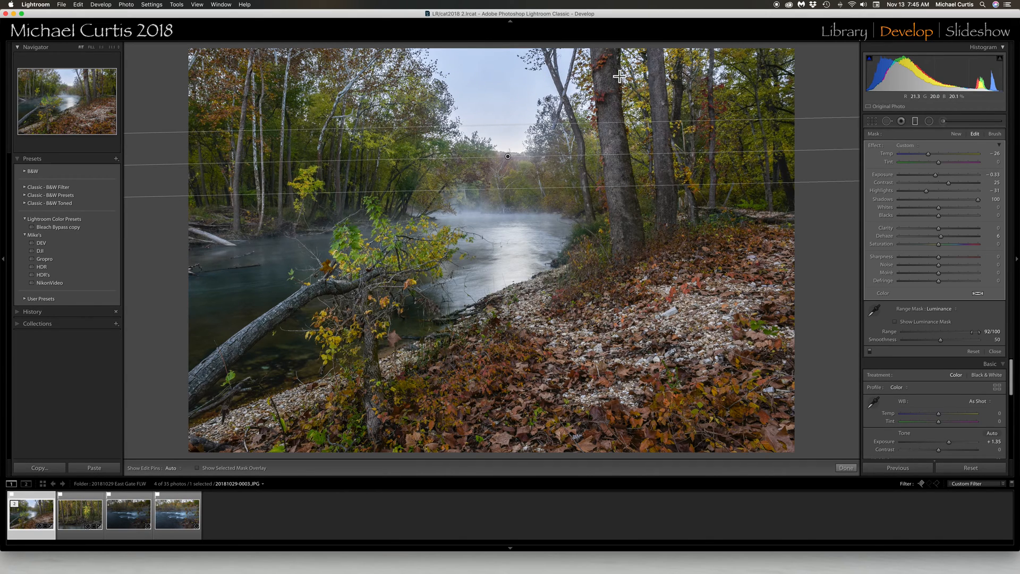
# Try the sky filter's luminance Range at 0/100, return it to 92/100, and close the graduated filter
pyautogui.click(973, 334)
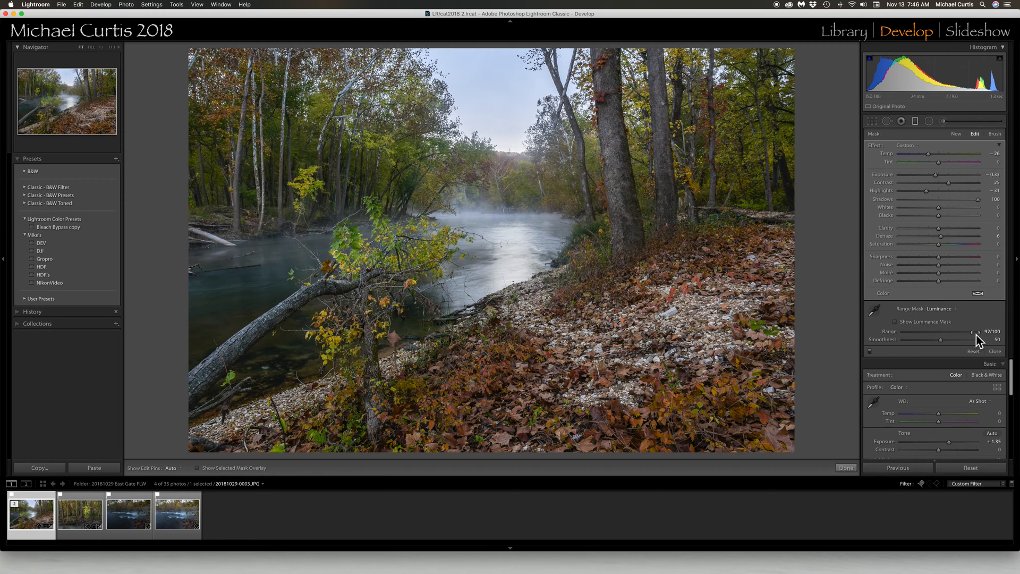
pyautogui.moveTo(976, 335); pyautogui.dragTo(887, 336)
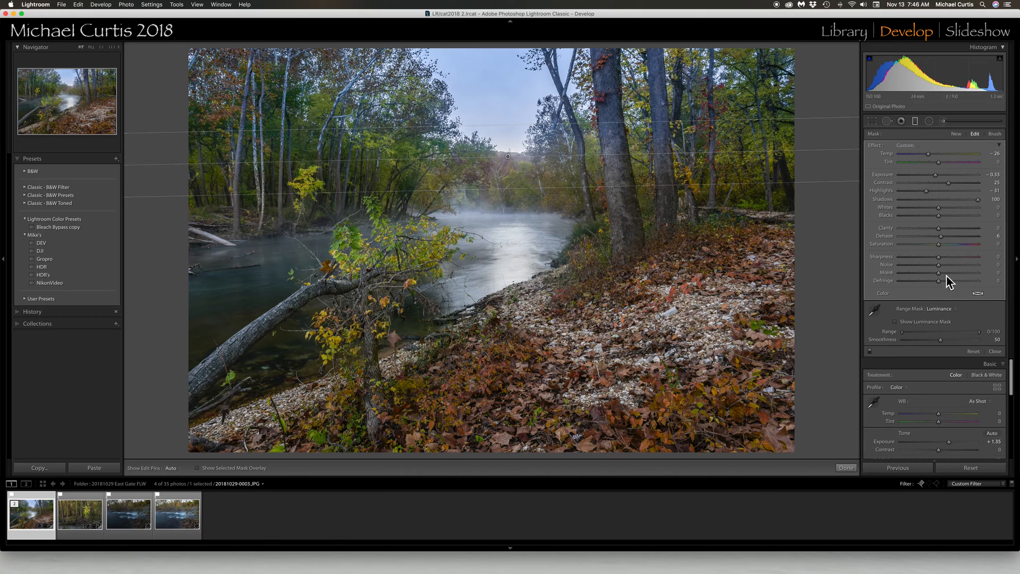
pyautogui.moveTo(904, 334); pyautogui.dragTo(973, 335)
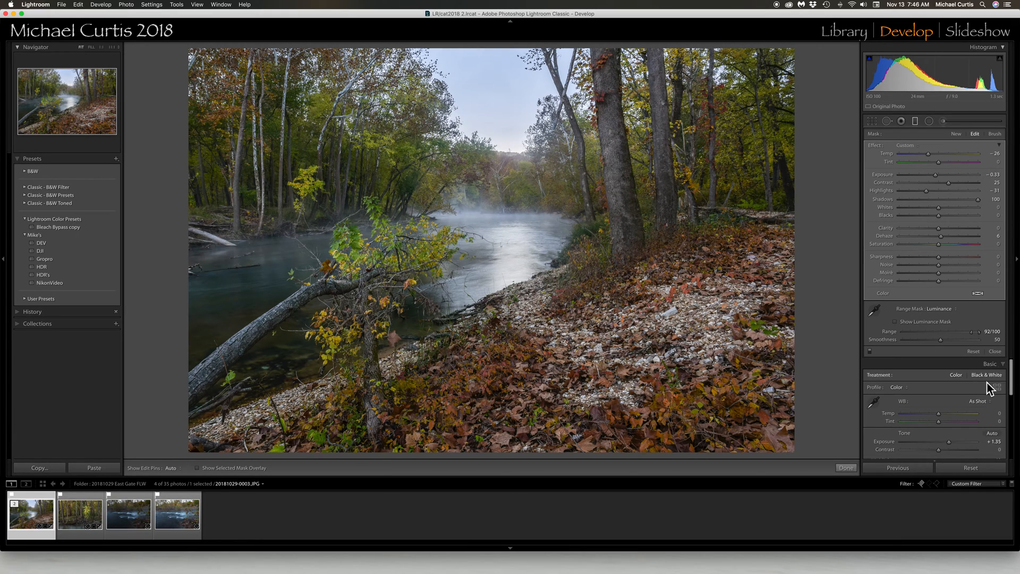
pyautogui.click(914, 122)
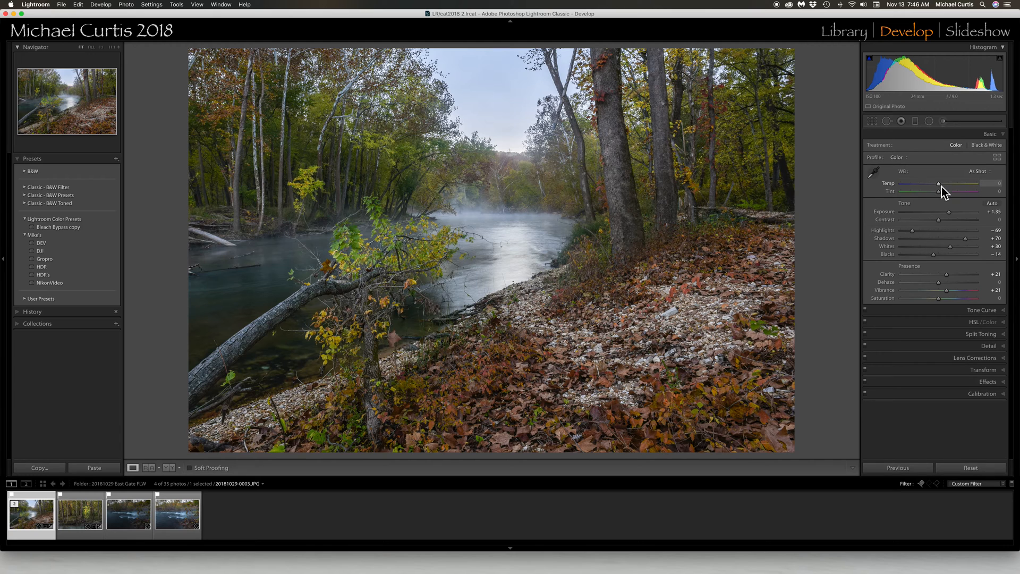
# Warm the photo's white balance slightly by raising Temp
pyautogui.moveTo(944, 186); pyautogui.dragTo(945, 188)
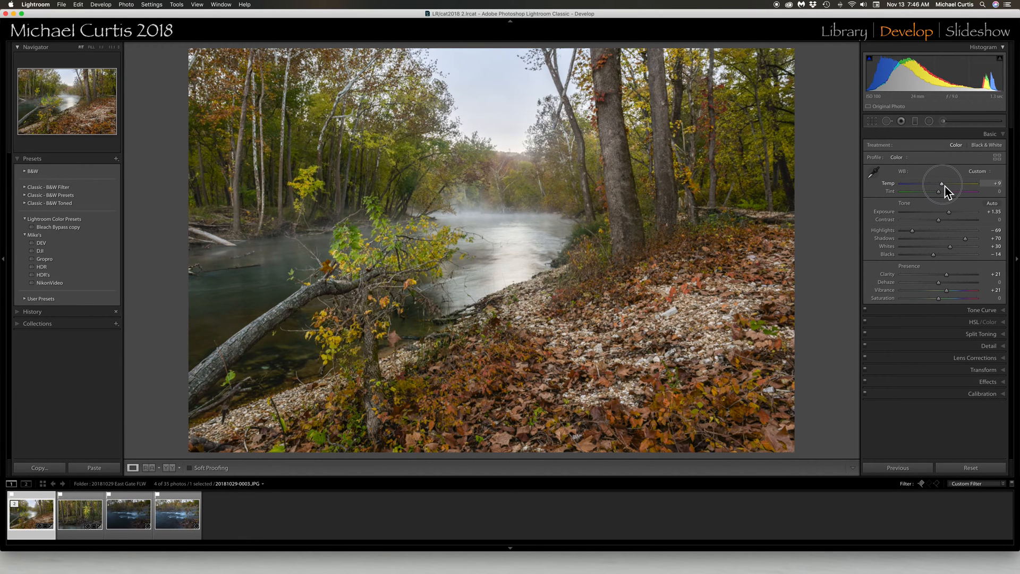
pyautogui.moveTo(945, 185); pyautogui.dragTo(943, 186)
# Add a post-crop vignette with Midpoint 11, Roundness -75, Feather 57 and Amount -12, shaping its edge with Feather 0 and Amount -62
pyautogui.click(988, 383)
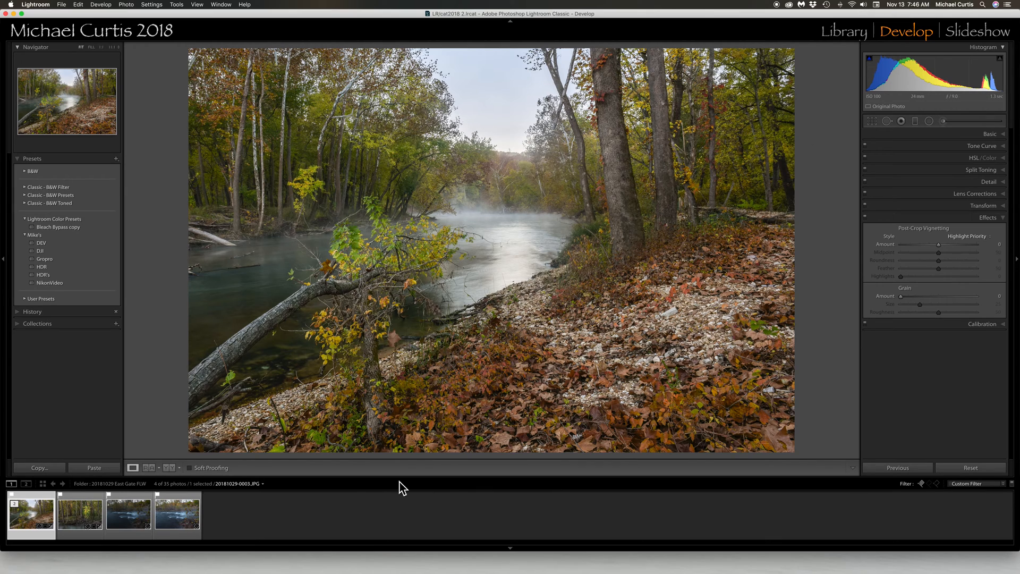
pyautogui.moveTo(938, 244); pyautogui.dragTo(916, 246)
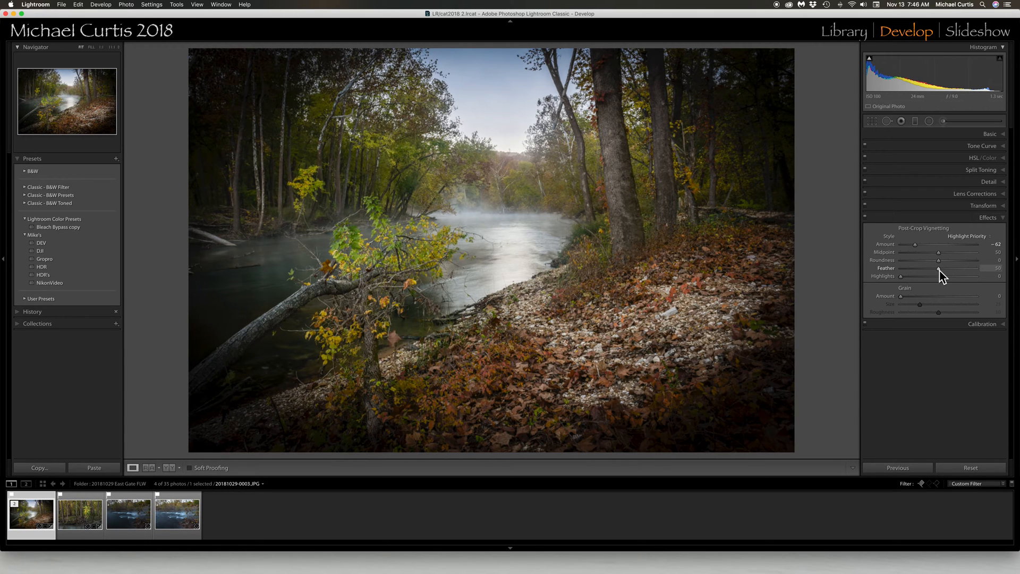
pyautogui.doubleClick(886, 268)
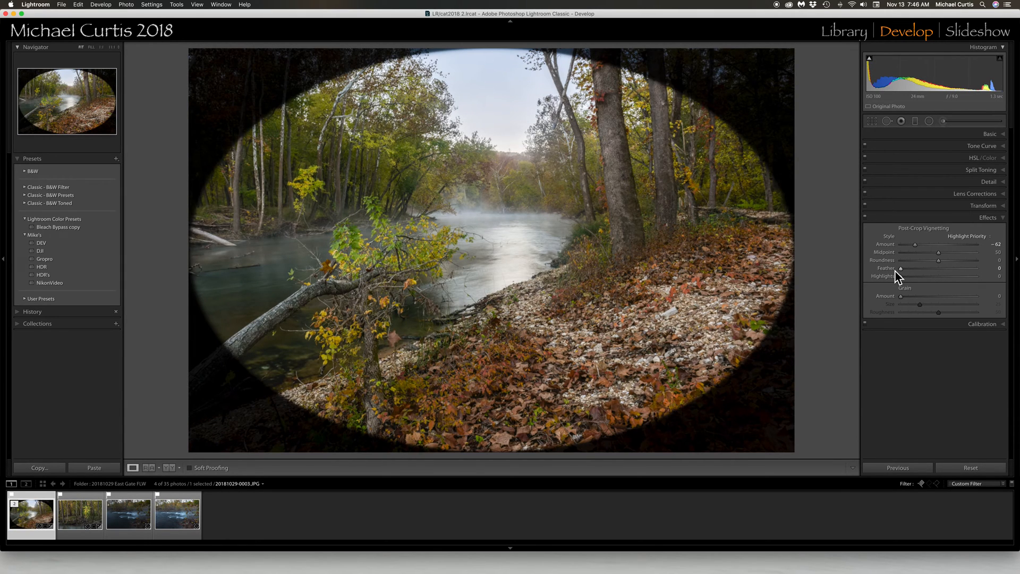
pyautogui.click(910, 253)
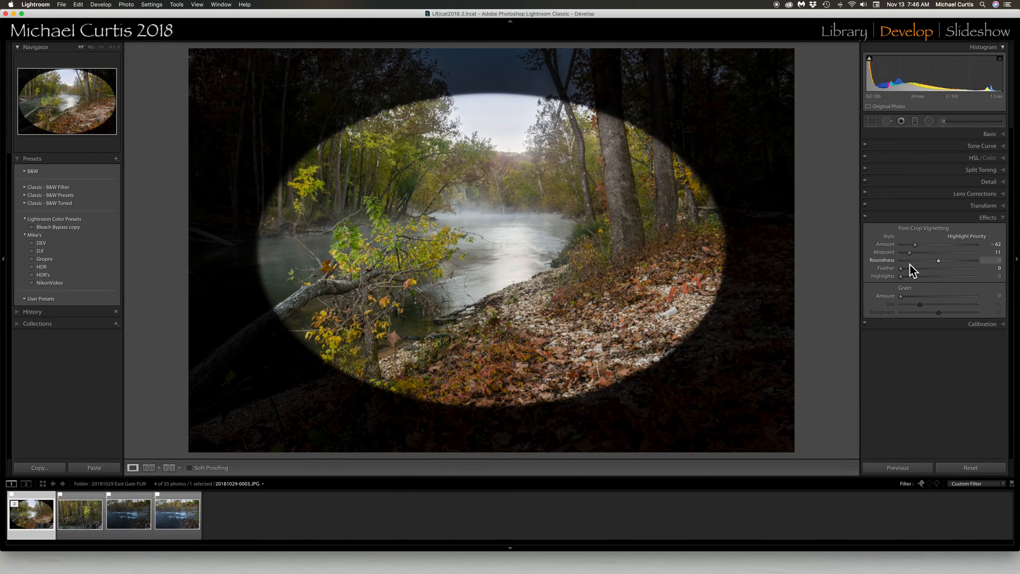
pyautogui.click(911, 261)
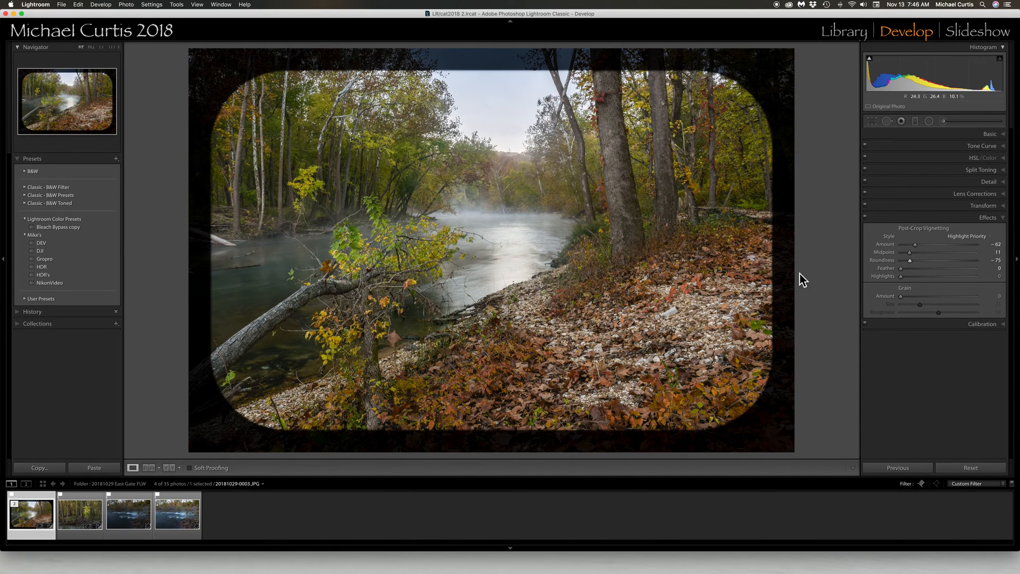
pyautogui.click(903, 271)
pyautogui.moveTo(904, 272); pyautogui.dragTo(937, 247)
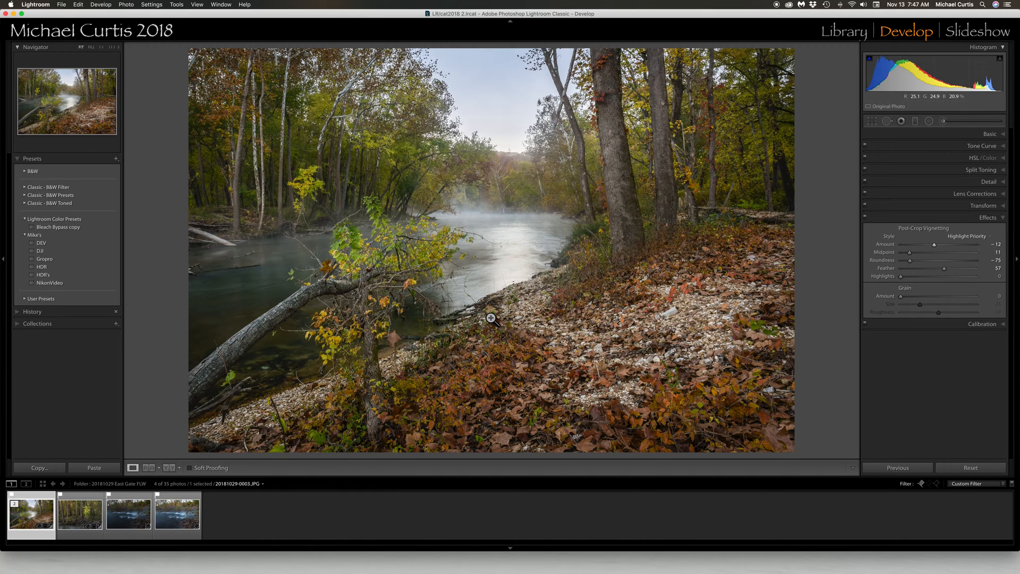
# Compare the edited riverbank photo with its unedited Before version, switching between them twice
pyautogui.press('\\')
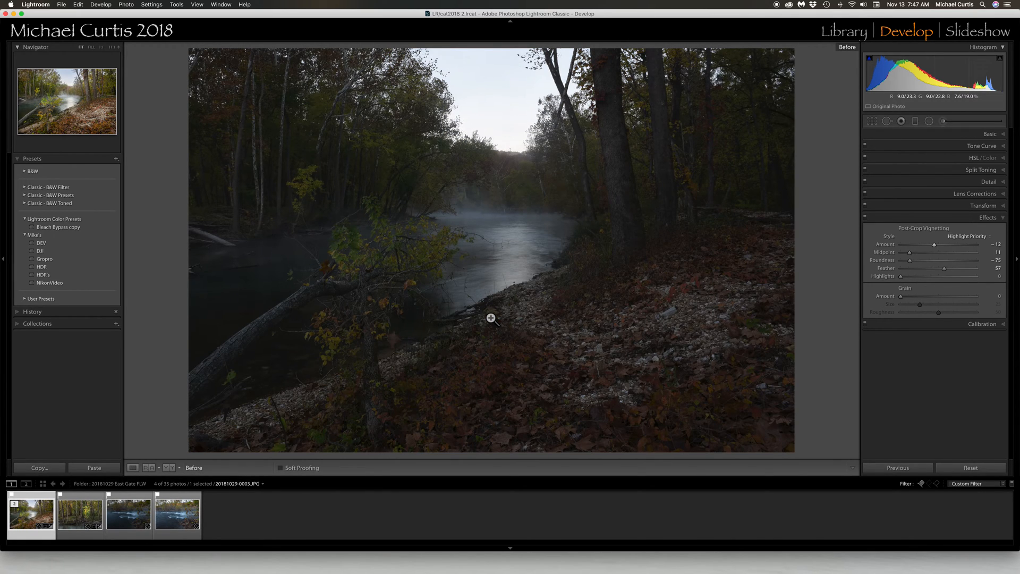
pyautogui.press('\\')
pyautogui.press('\\')
pyautogui.press('\\')
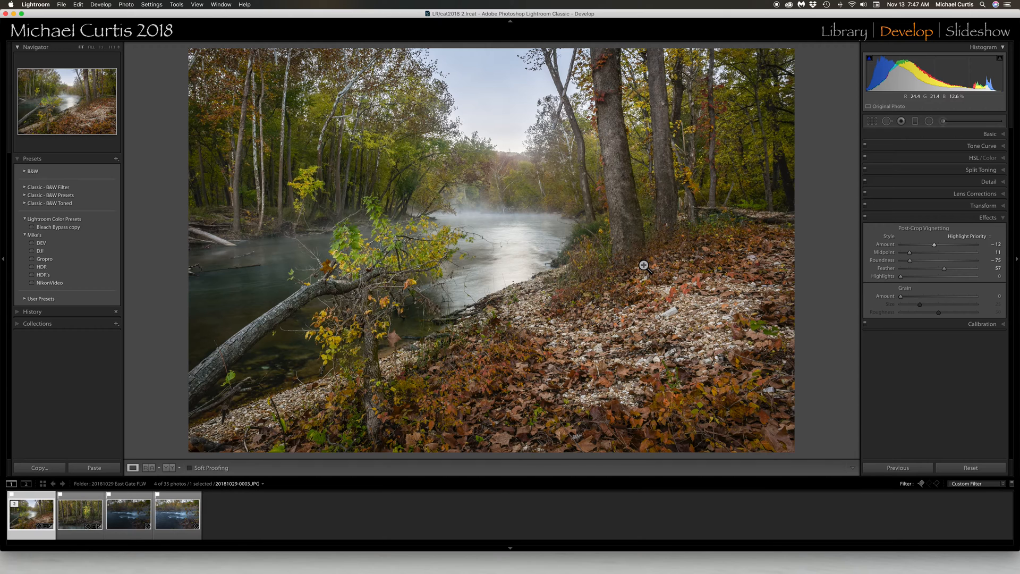
# Select the photo 20181029-0011.DNG for editing
pyautogui.click(97, 518)
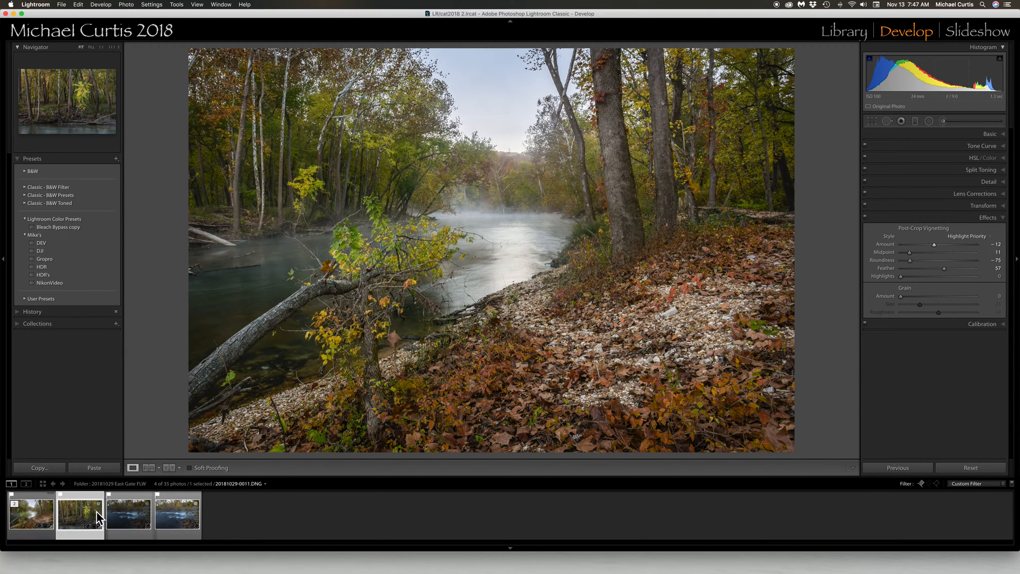